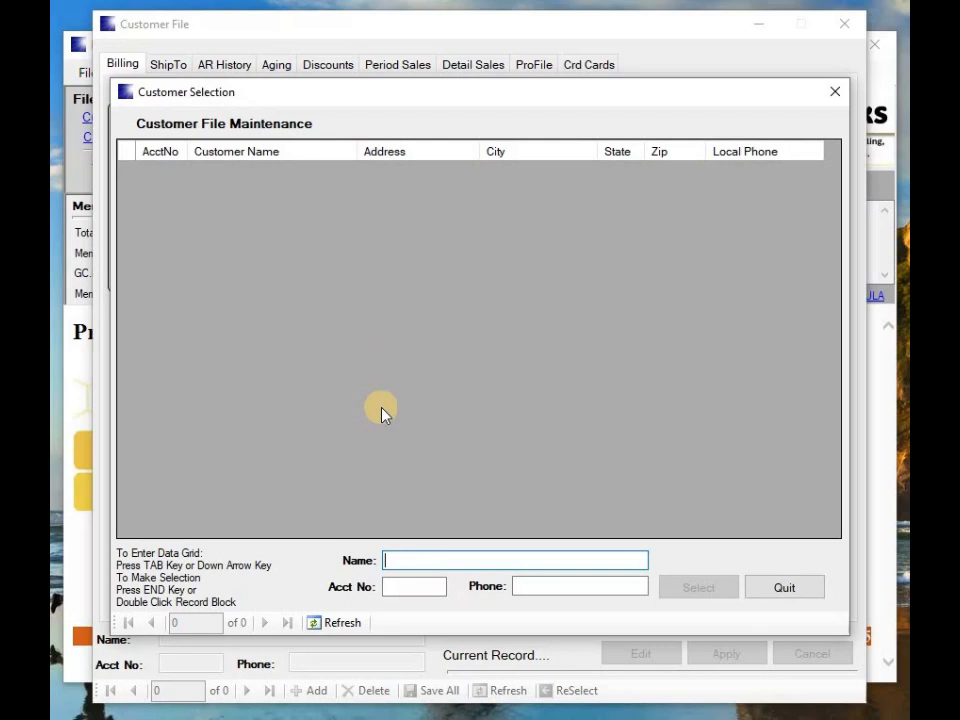
# Search customer names starting with EA and load the Eagle Arts record
pyautogui.write('EA')
pyautogui.press('Return')
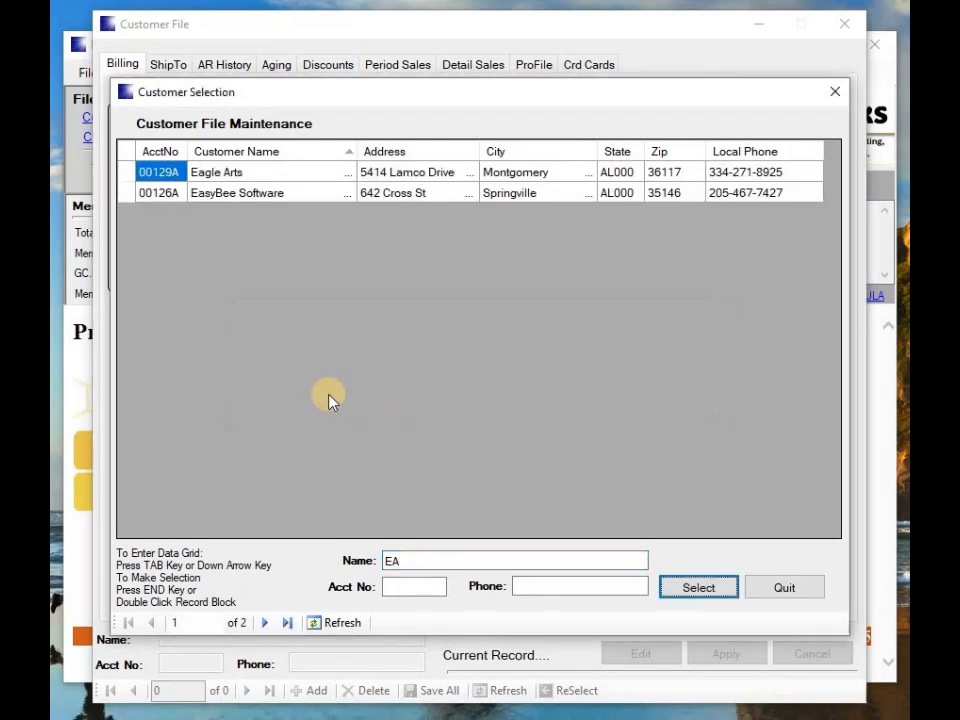
pyautogui.press('Return')
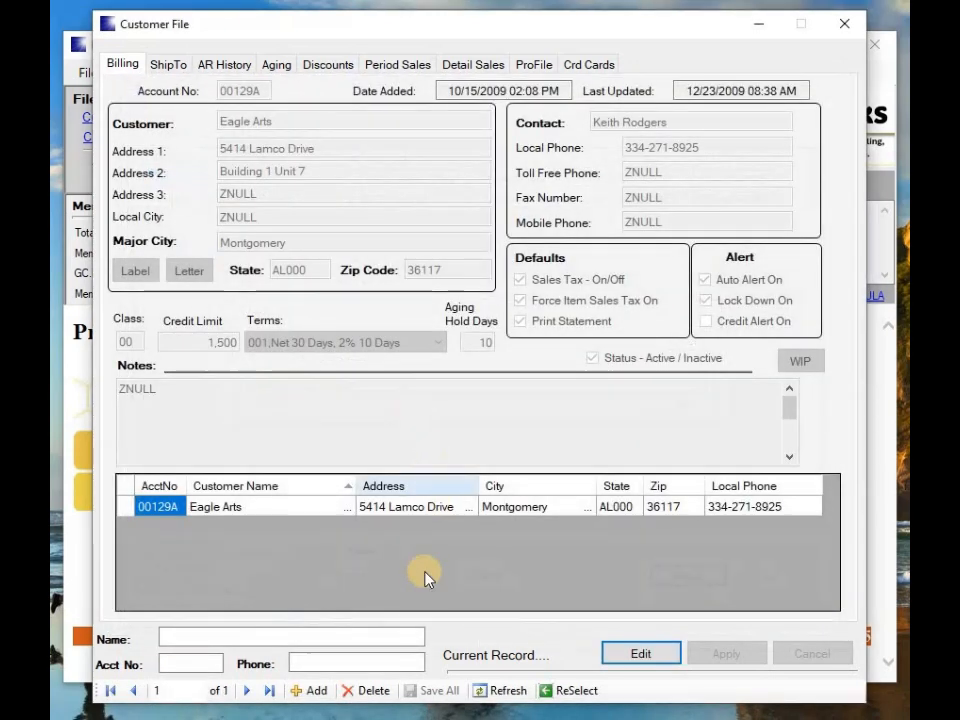
# Add a new customer with their name, street address line and zip code 35146
pyautogui.click(312, 690)
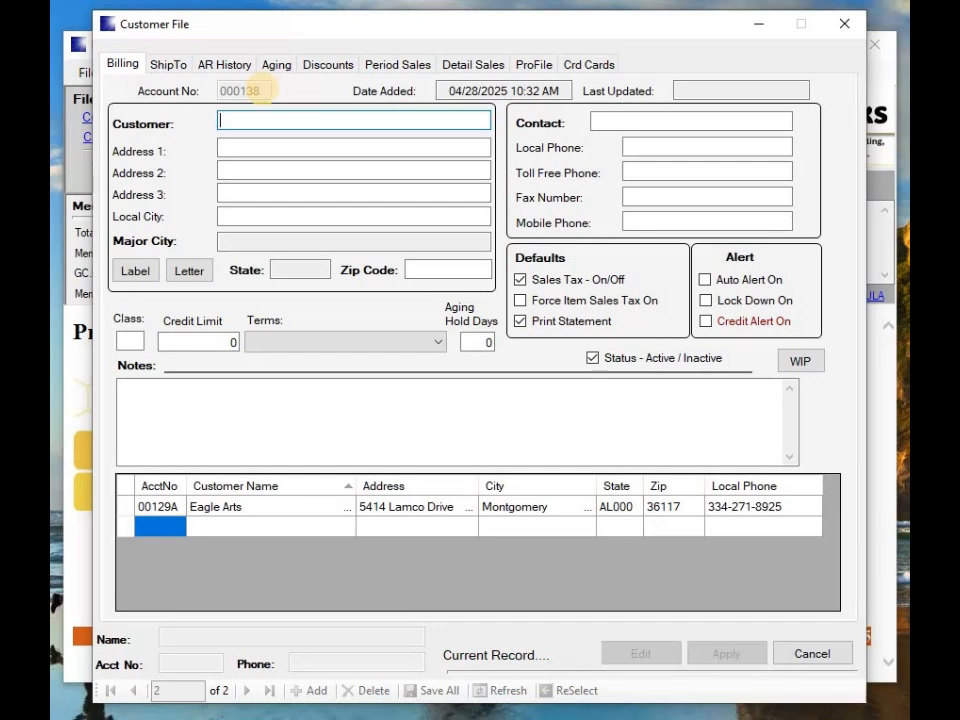
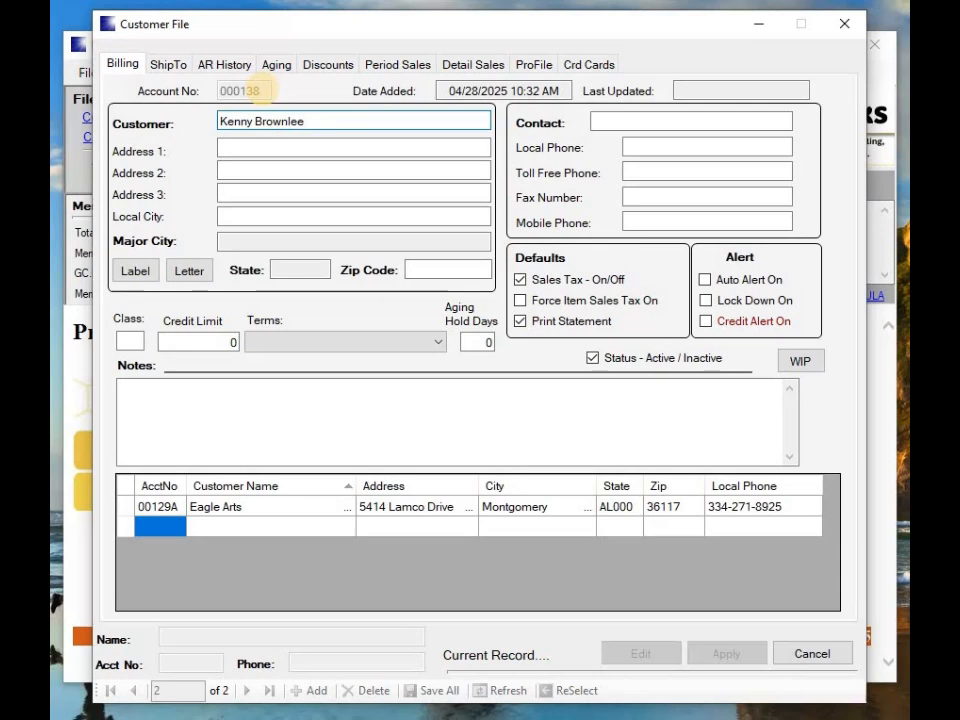
pyautogui.press('Tab')
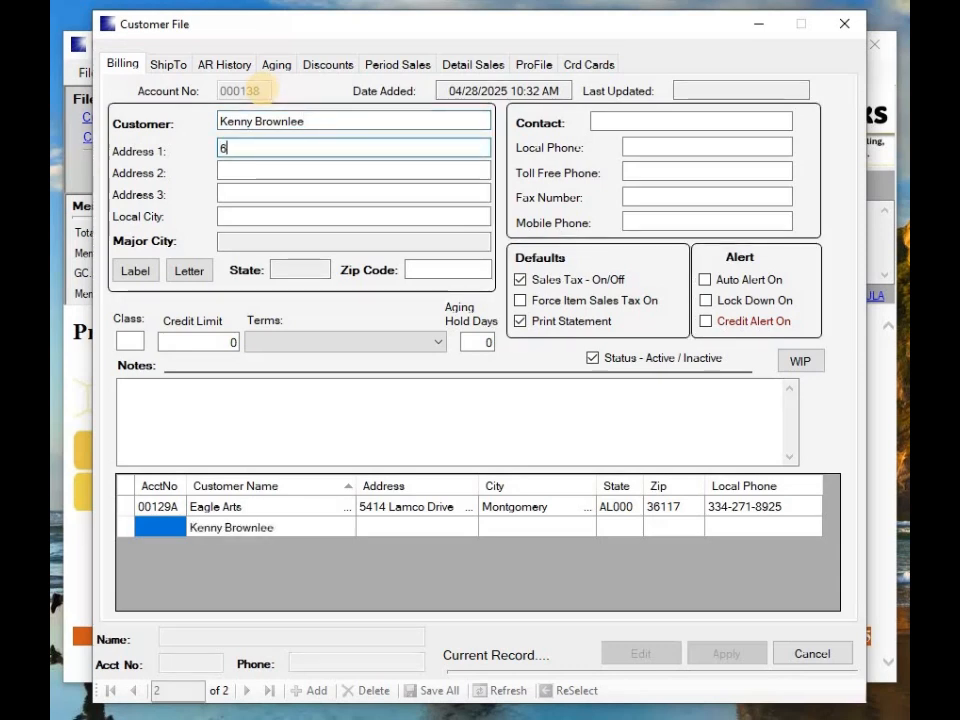
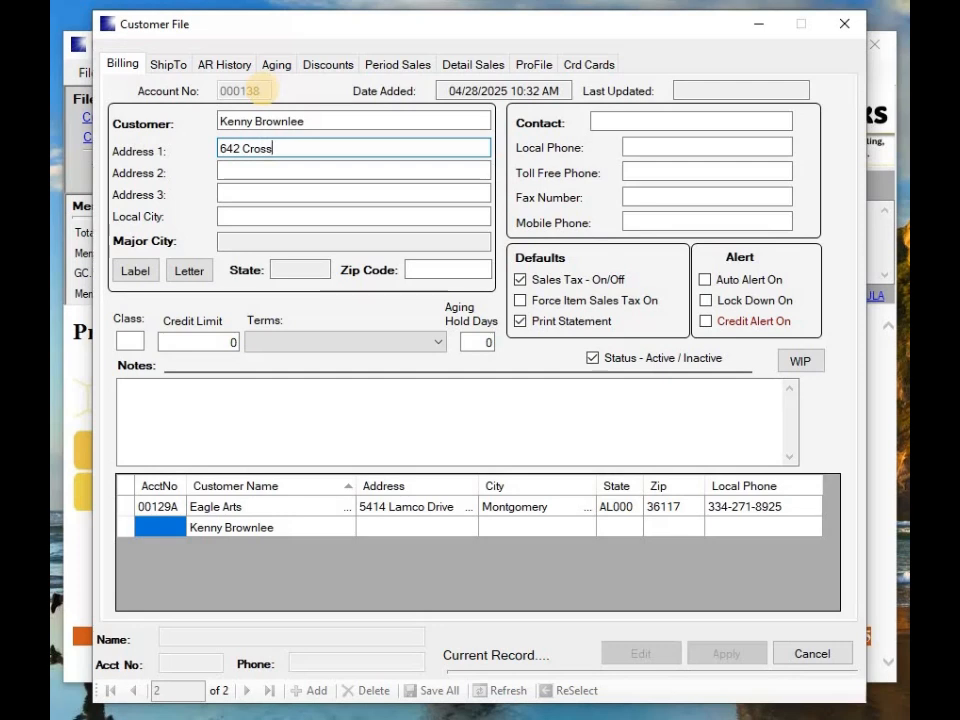
pyautogui.press('Tab')
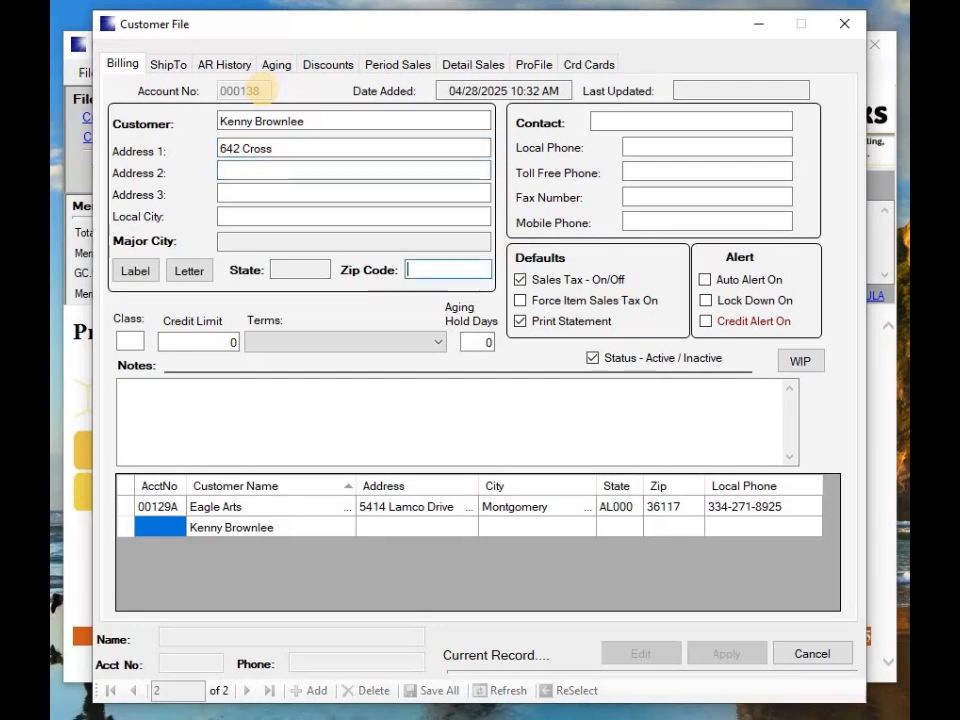
pyautogui.click(410, 272)
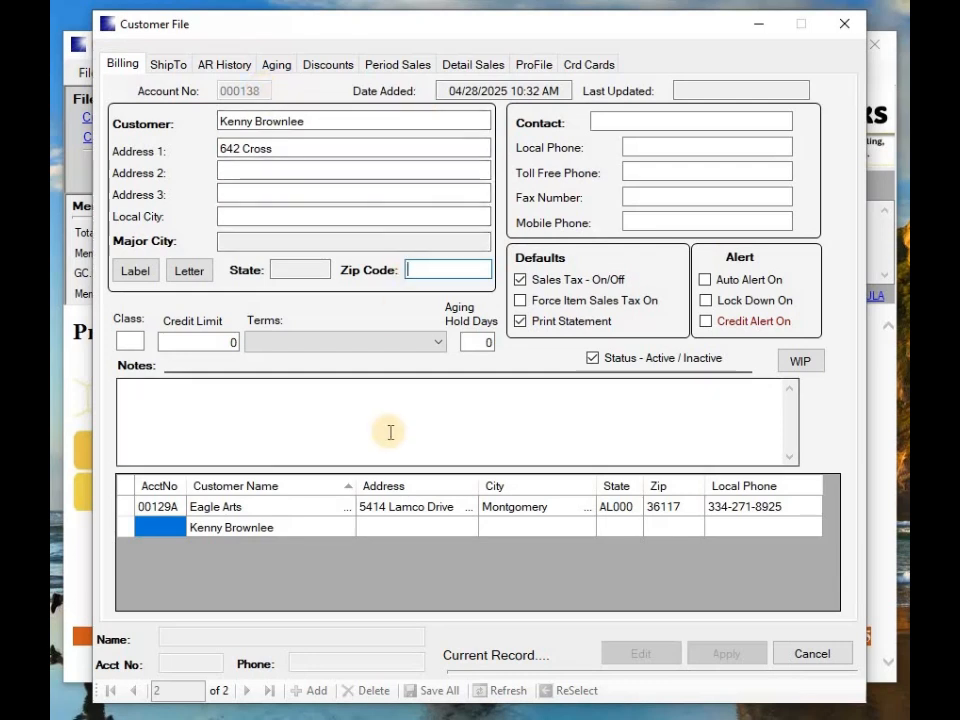
pyautogui.write('3')
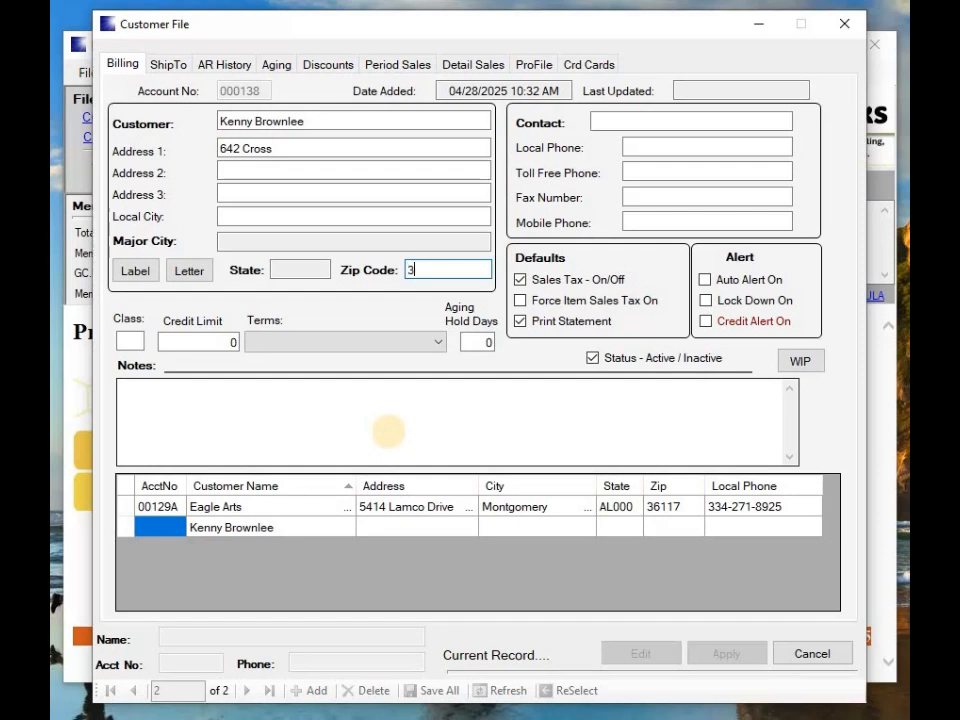
pyautogui.write('5146')
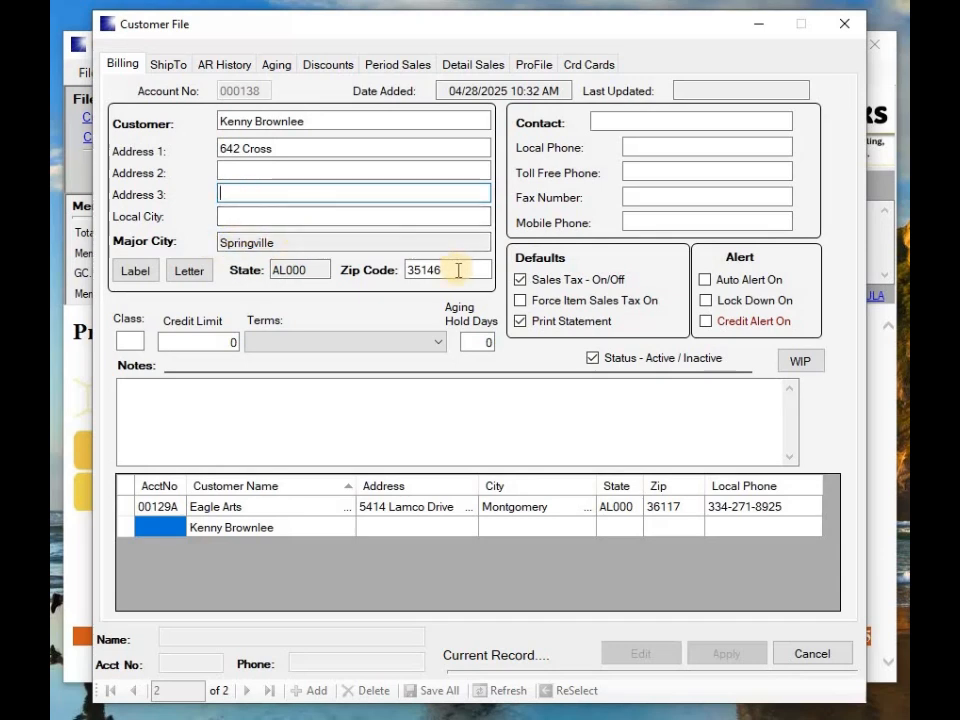
# Replace the customer's zip code 35146 with 24123
pyautogui.moveTo(445, 269); pyautogui.dragTo(374, 276)
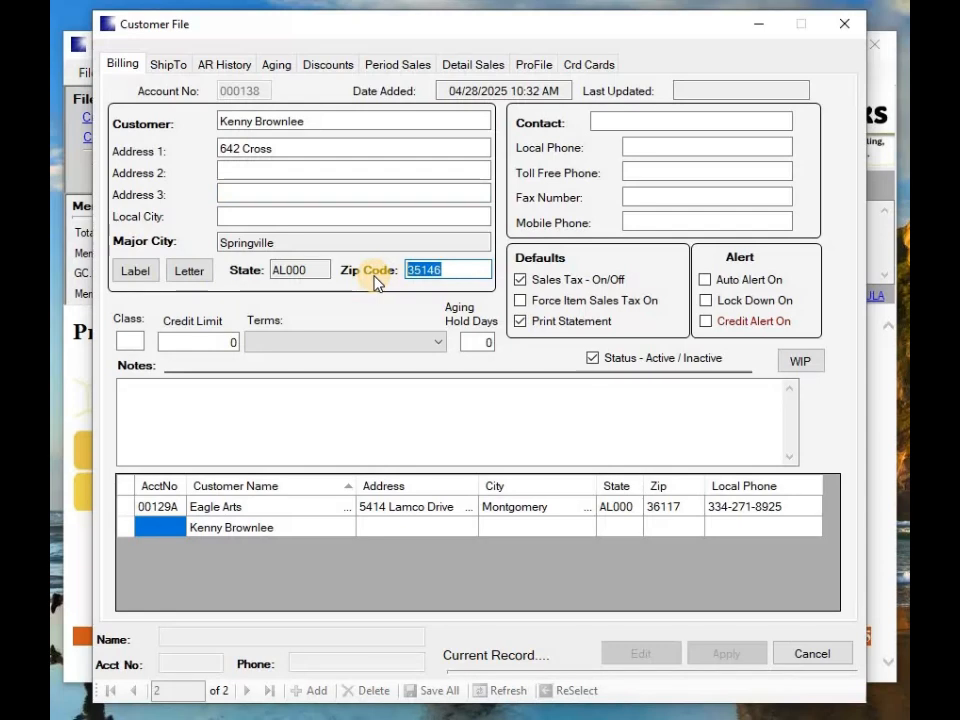
pyautogui.press('BackSpace')
pyautogui.write('24123')
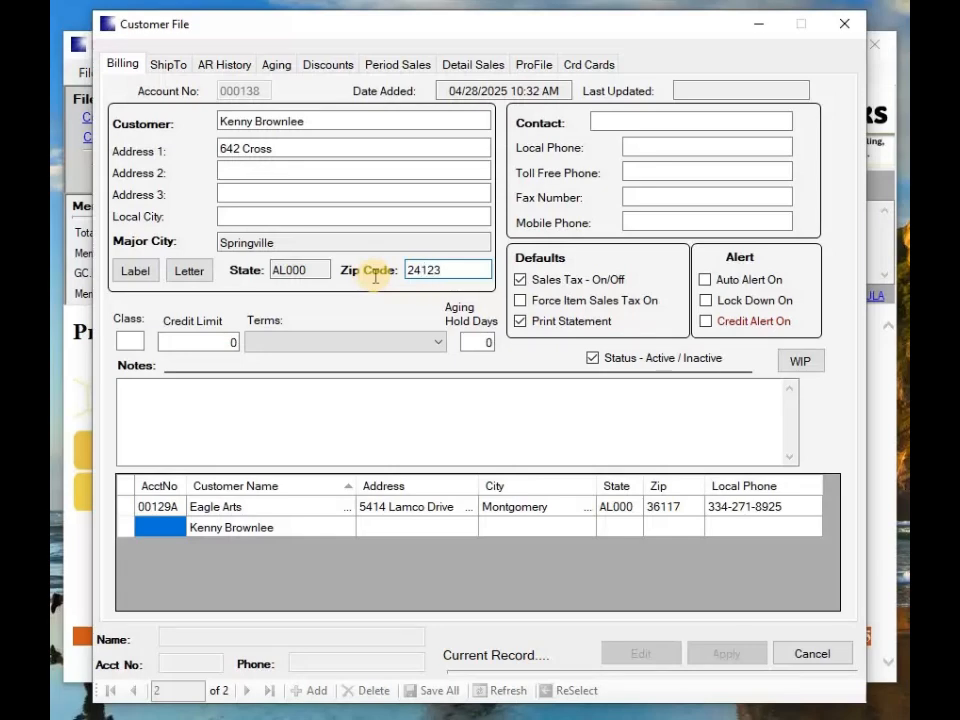
pyautogui.press('Tab')
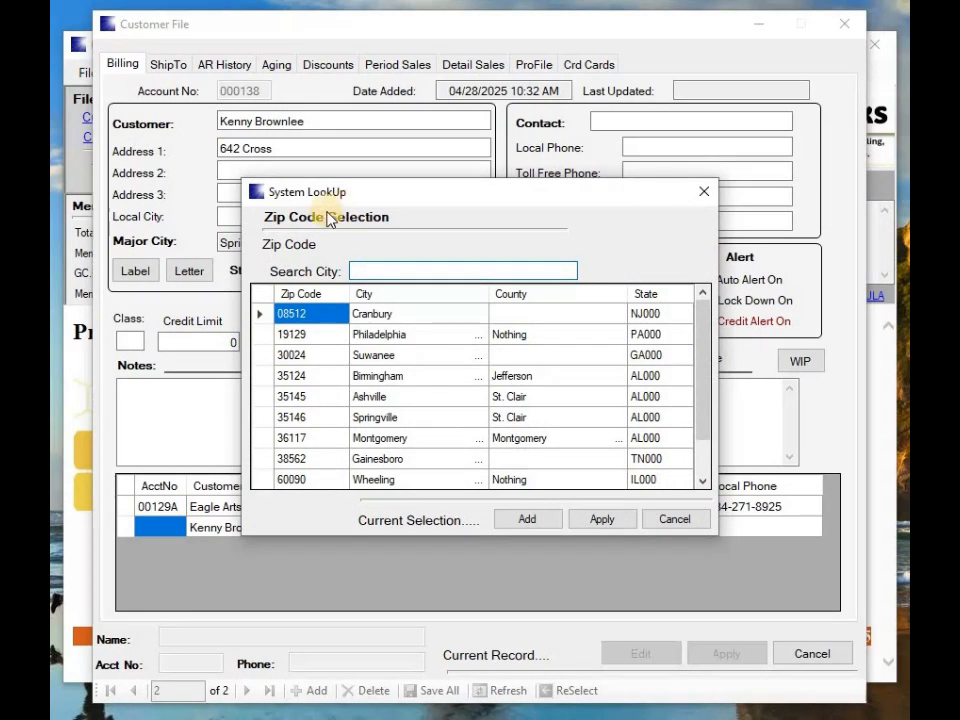
# In the zip code lookup, start adding 24123 as a new zip code
pyautogui.click(313, 318)
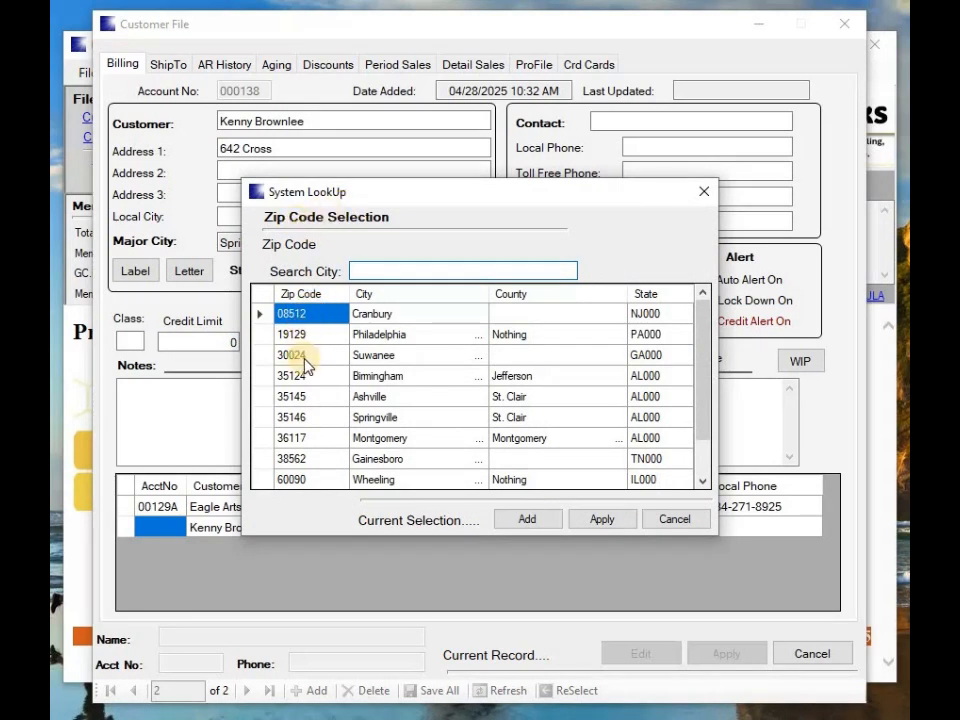
pyautogui.click(705, 482)
pyautogui.click(705, 483)
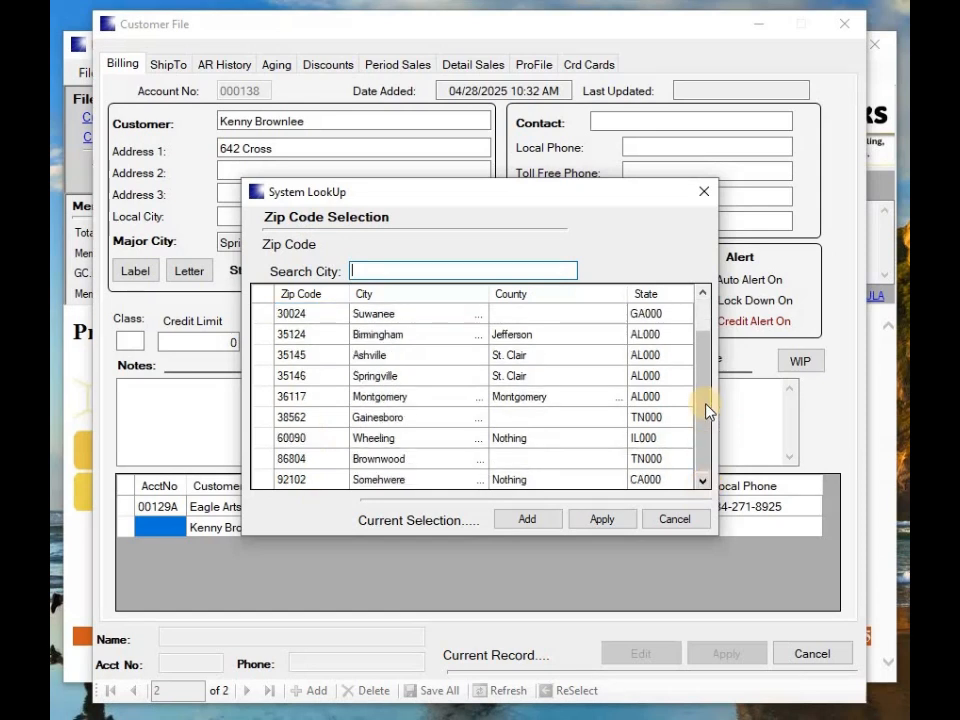
pyautogui.scroll(1, 707, 349)
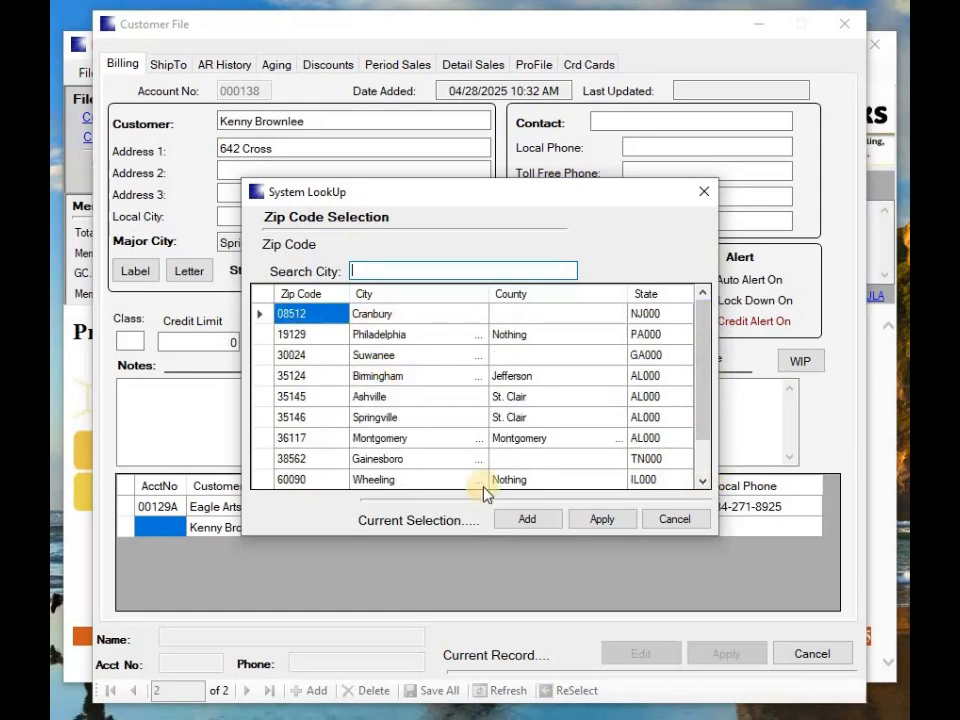
pyautogui.click(525, 518)
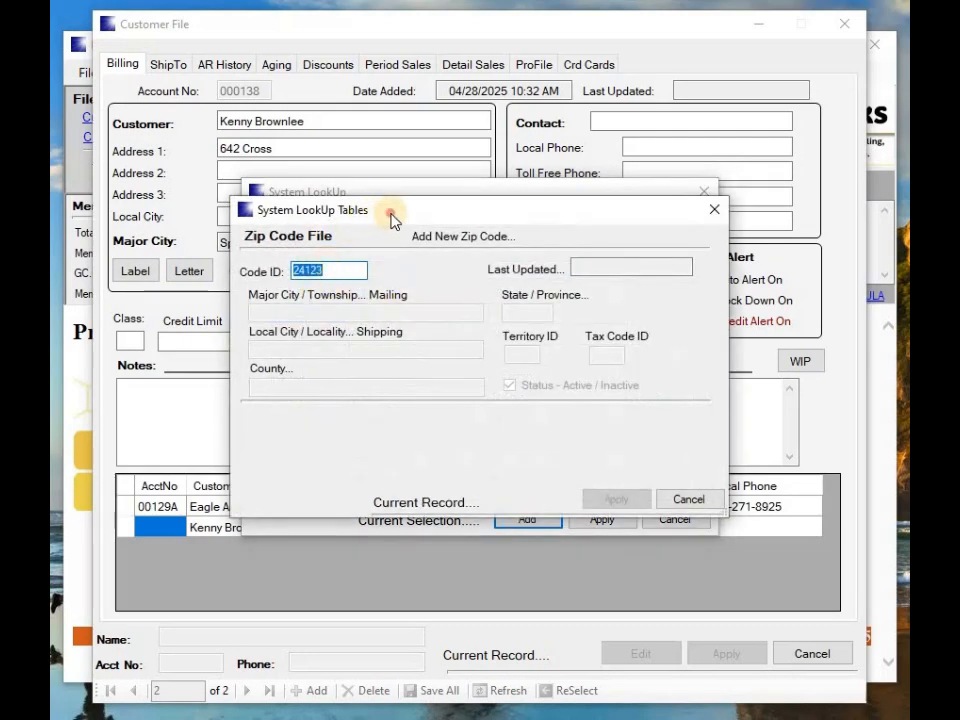
# Enter zip ID 24123 with city AnyNew Town and state AL000
pyautogui.moveTo(391, 219); pyautogui.dragTo(398, 222)
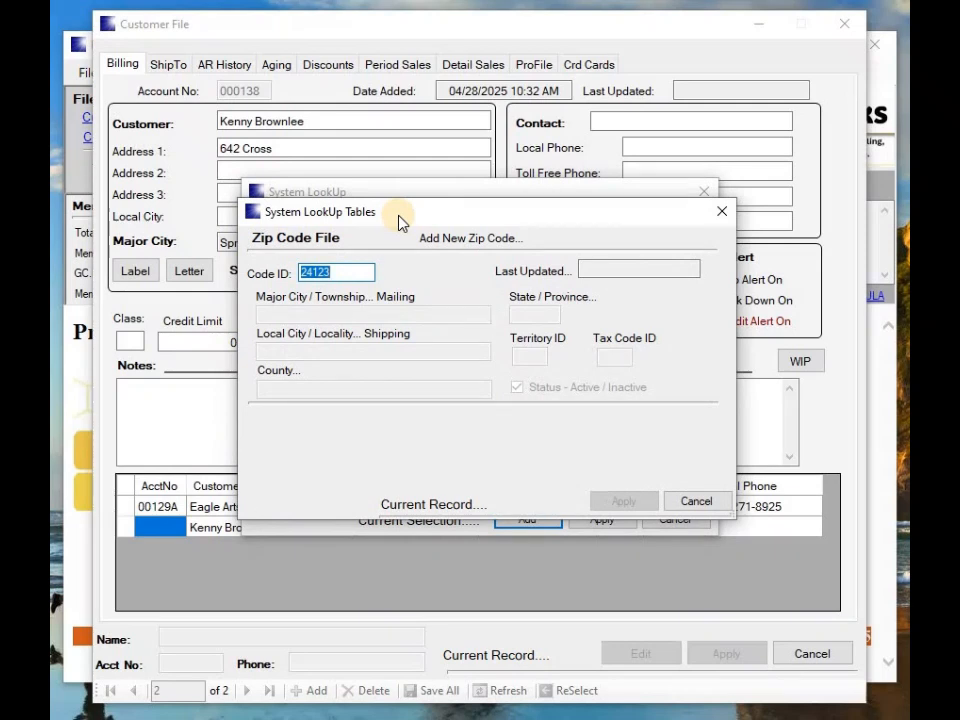
pyautogui.press('Tab')
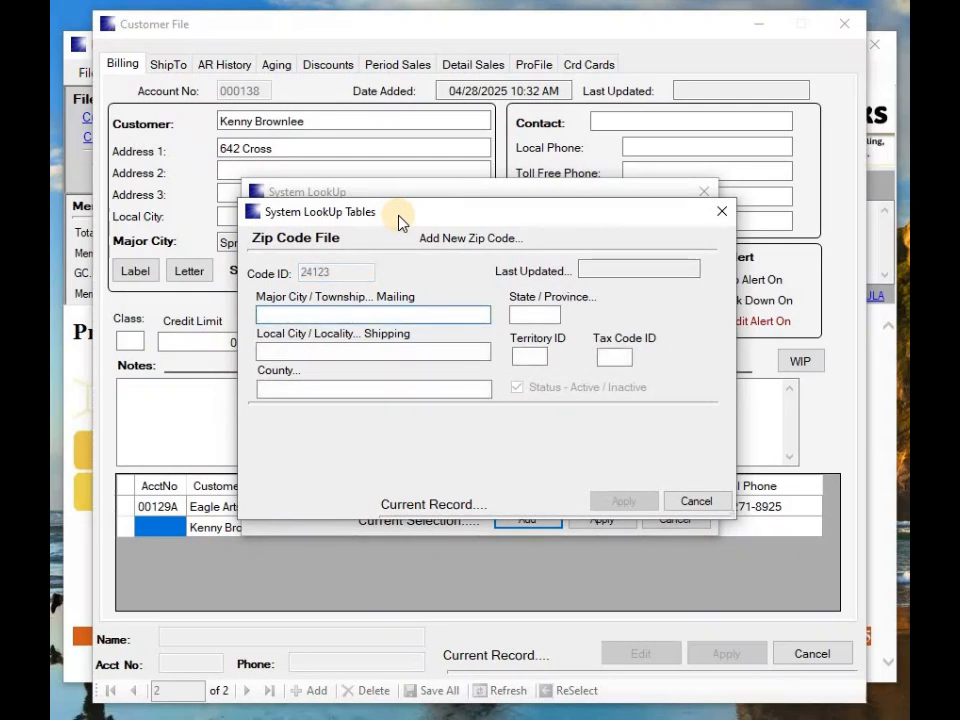
pyautogui.write('Any')
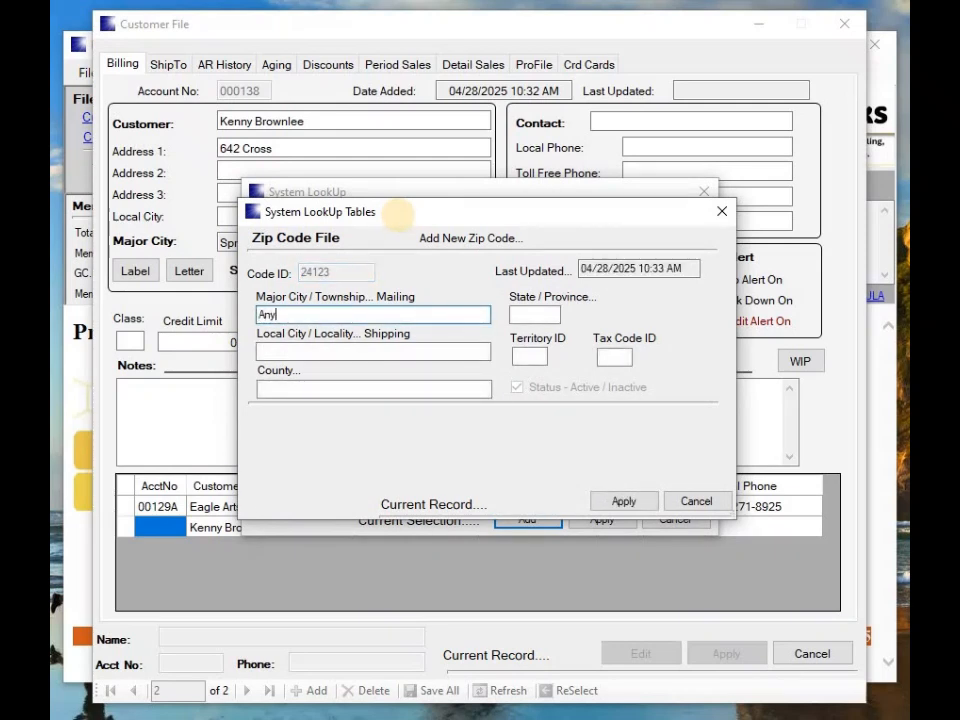
pyautogui.write('New Town')
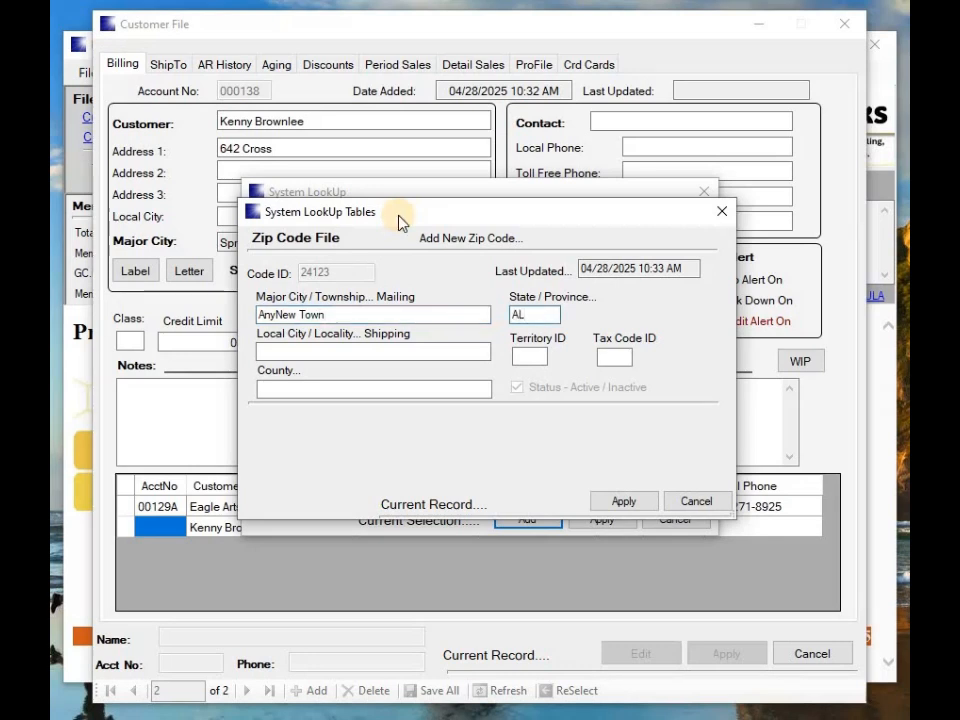
pyautogui.write('000')
pyautogui.press('Tab')
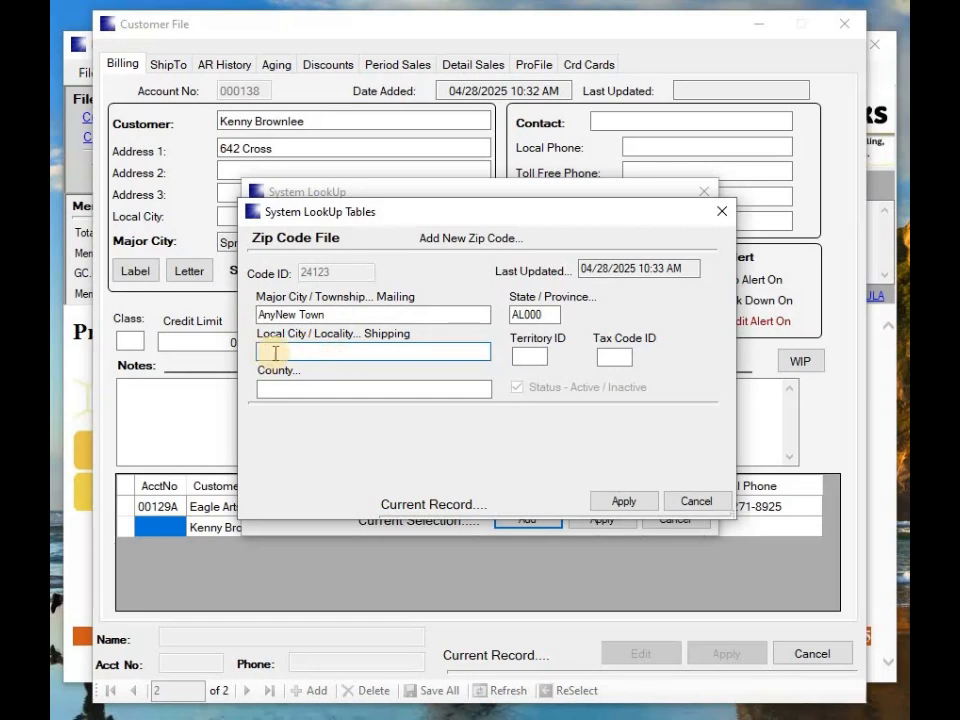
# Assign territory 003 West Side and tax code 001 Springville, then save the zip code
pyautogui.click(518, 357)
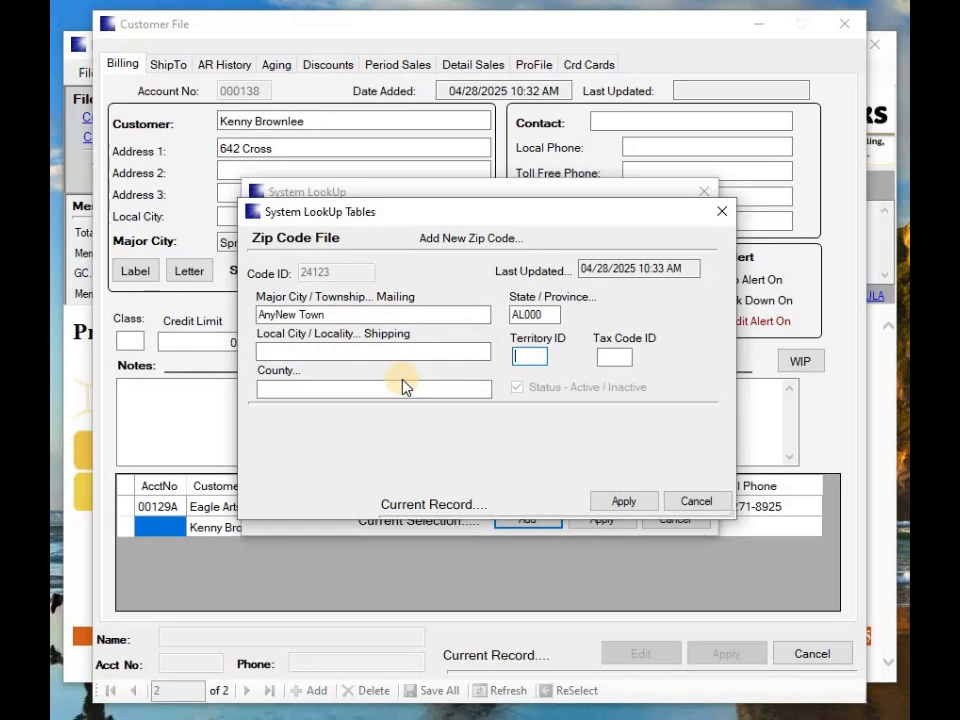
pyautogui.write('1')
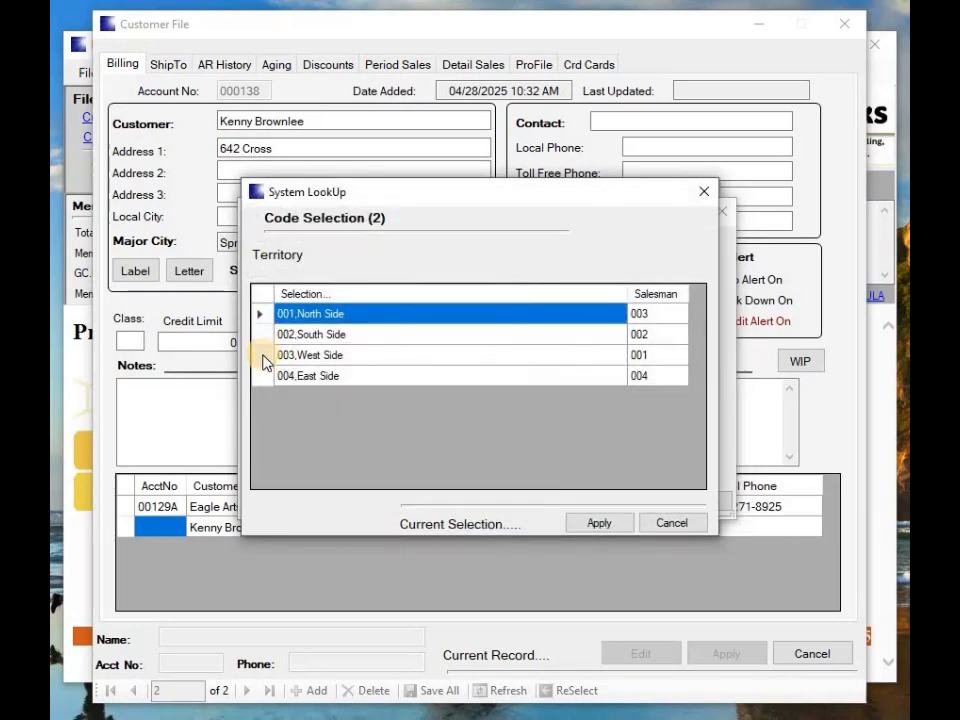
pyautogui.click(263, 355)
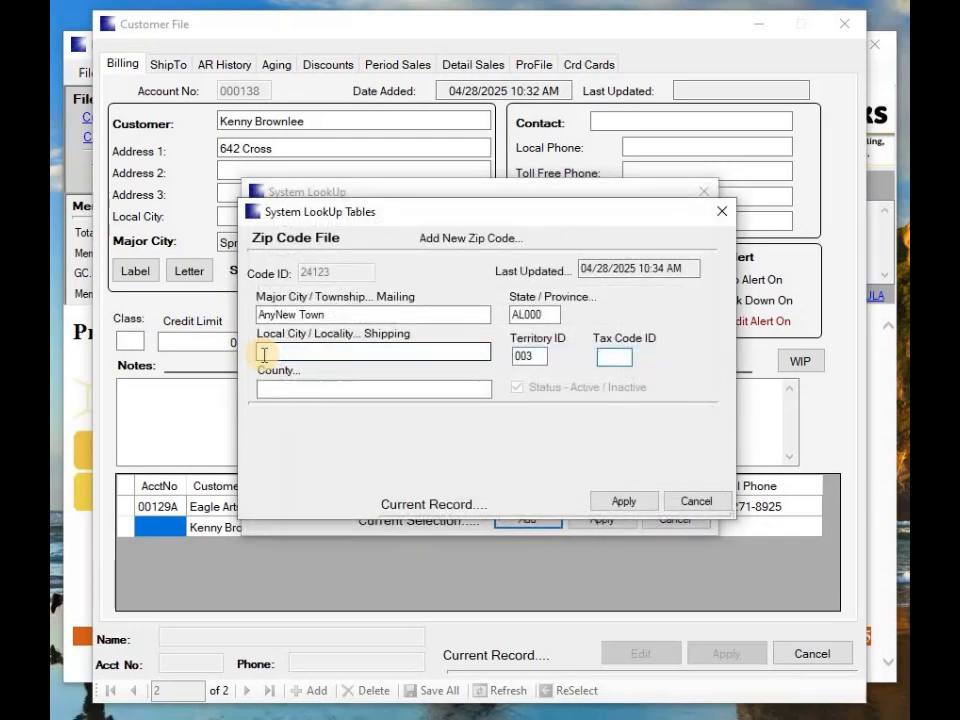
pyautogui.write('1')
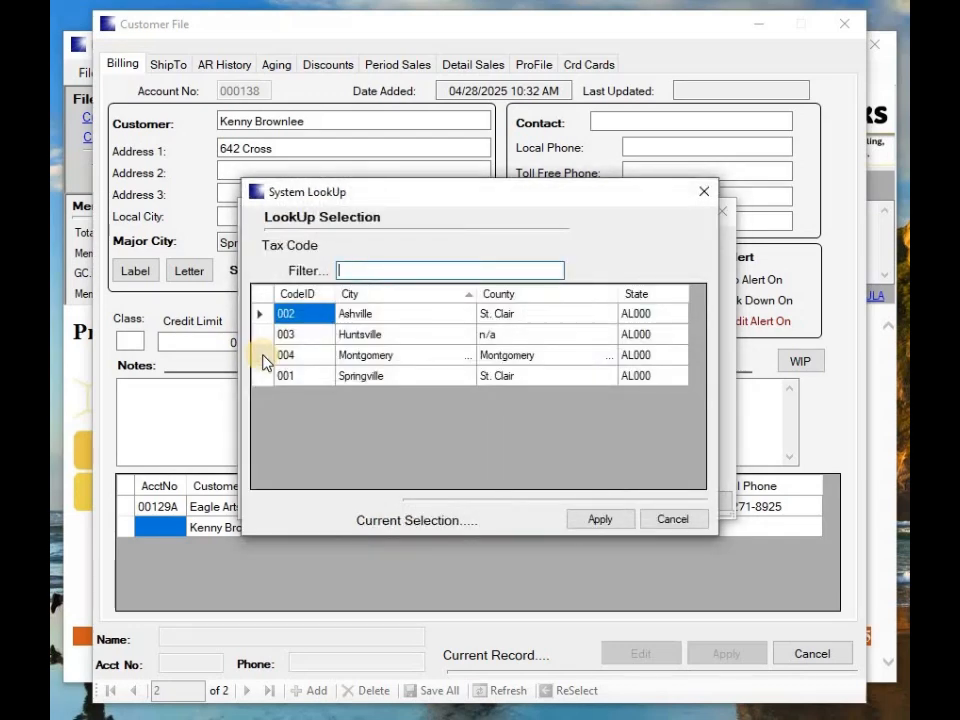
pyautogui.click(264, 379)
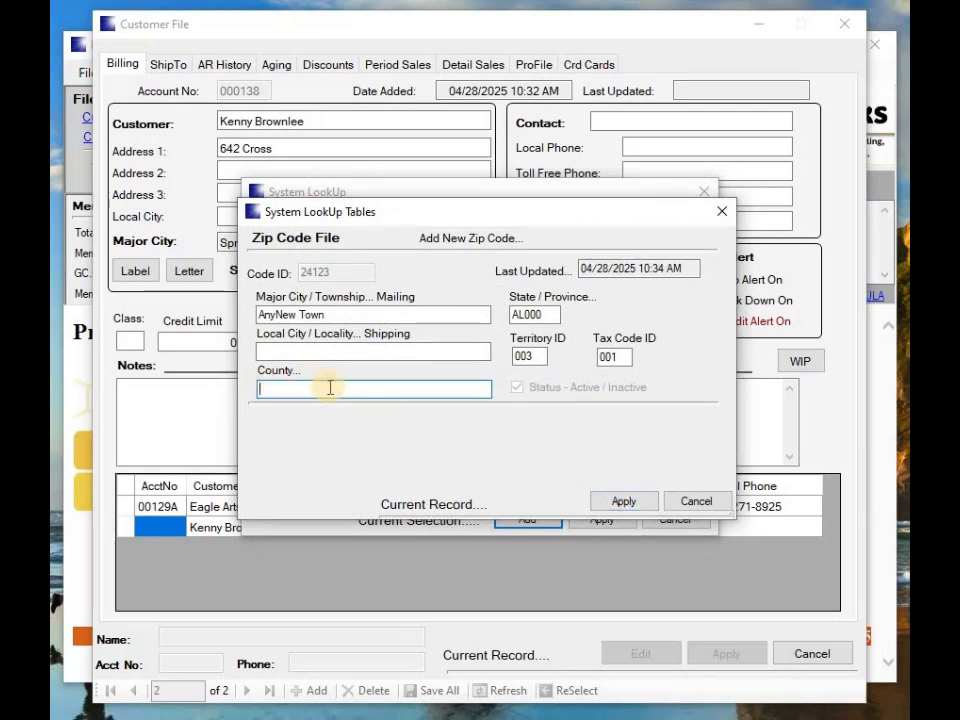
pyautogui.click(622, 503)
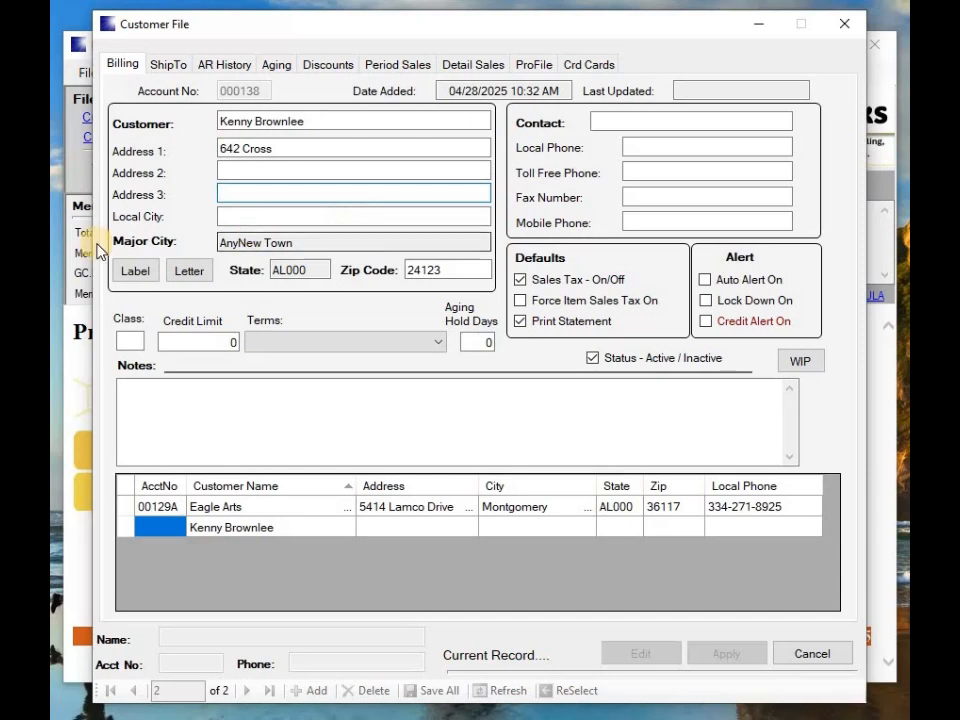
# Enter class RR, credit limit 500 and payment terms 002, Net 30 Days
pyautogui.click(125, 340)
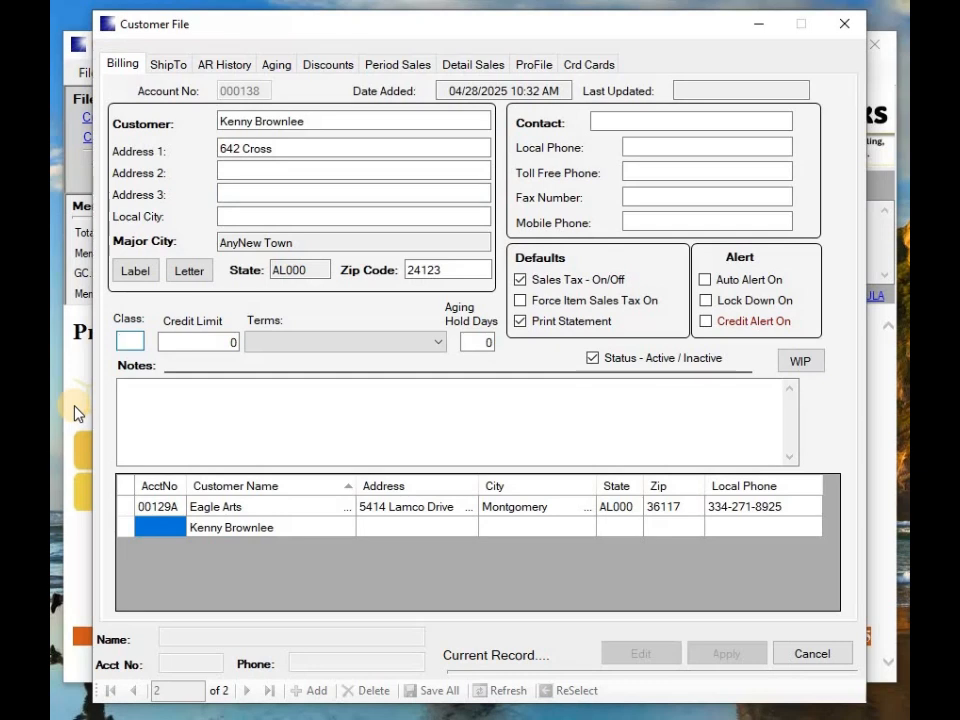
pyautogui.write('RR')
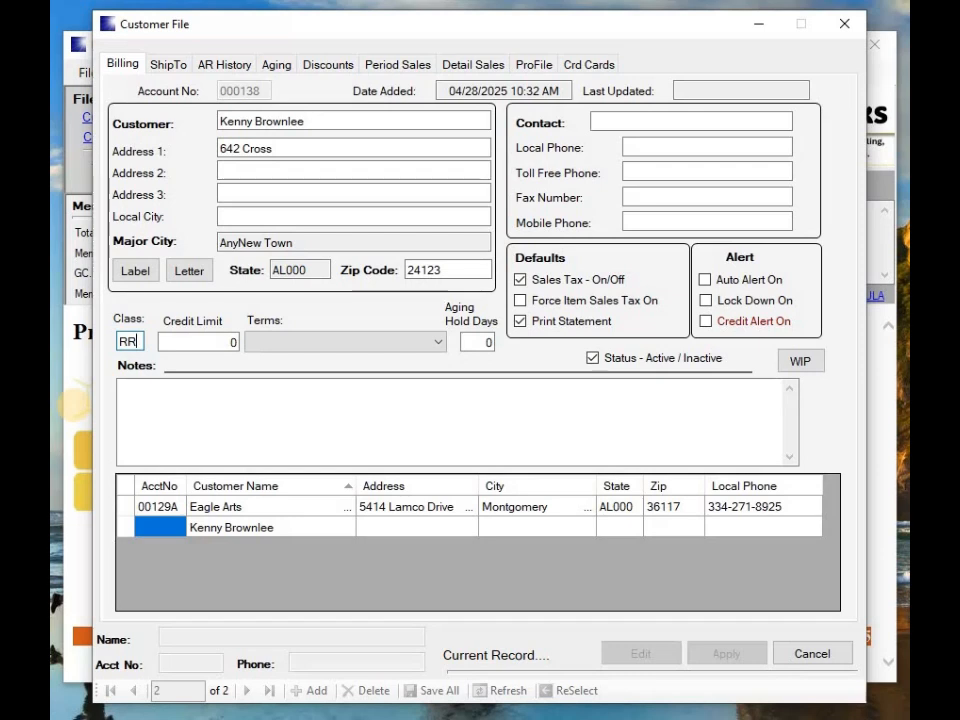
pyautogui.press('Tab')
pyautogui.write('50')
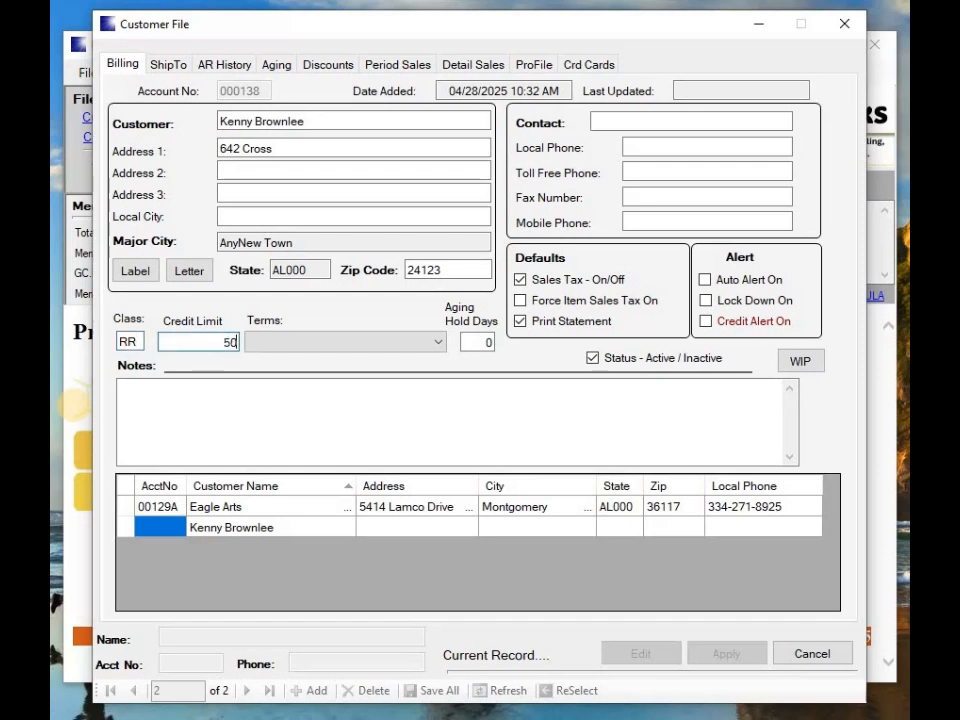
pyautogui.write('0')
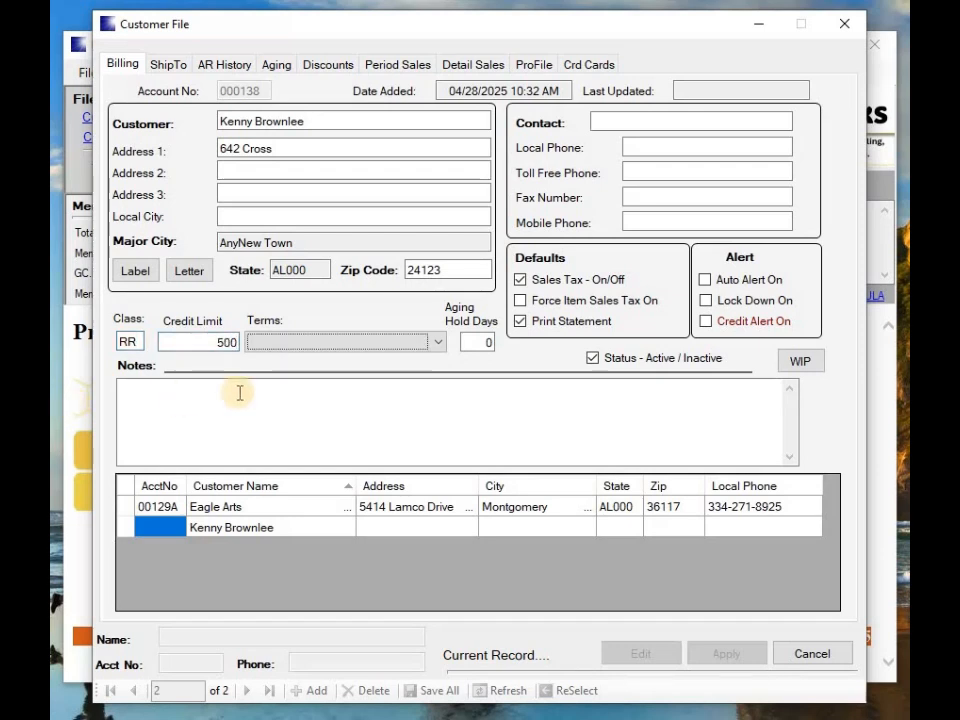
pyautogui.press('Tab')
pyautogui.click(441, 343)
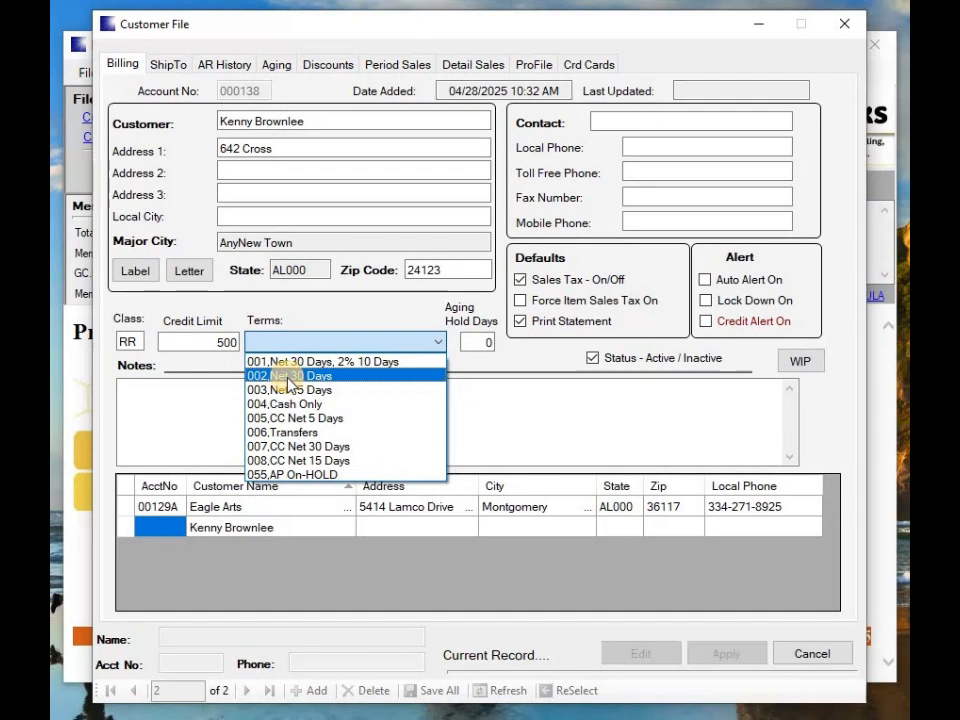
pyautogui.click(288, 377)
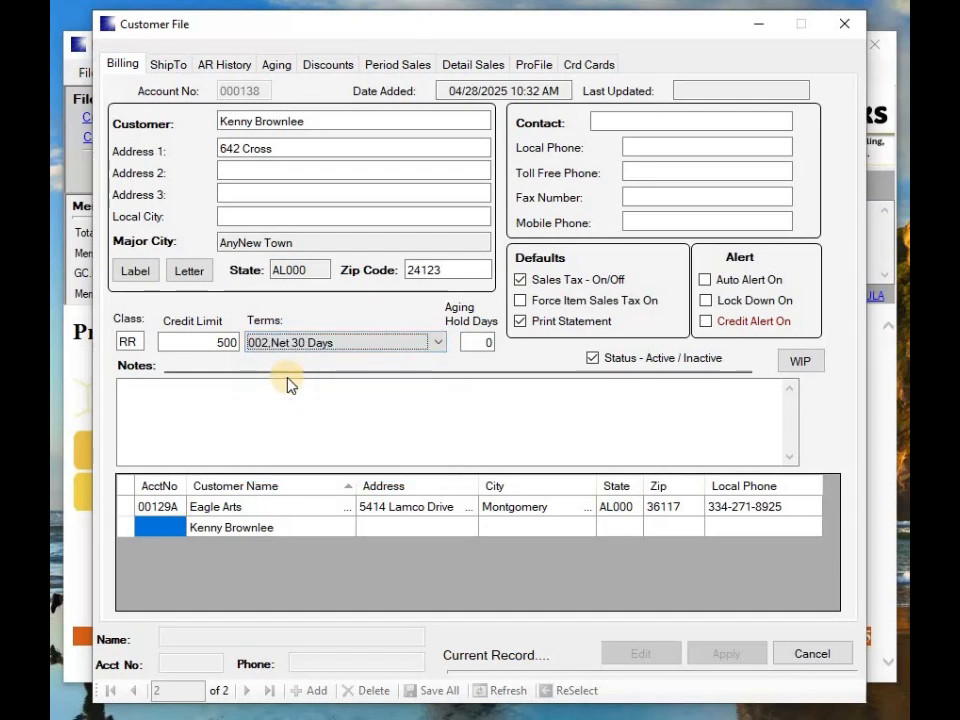
pyautogui.press('Tab')
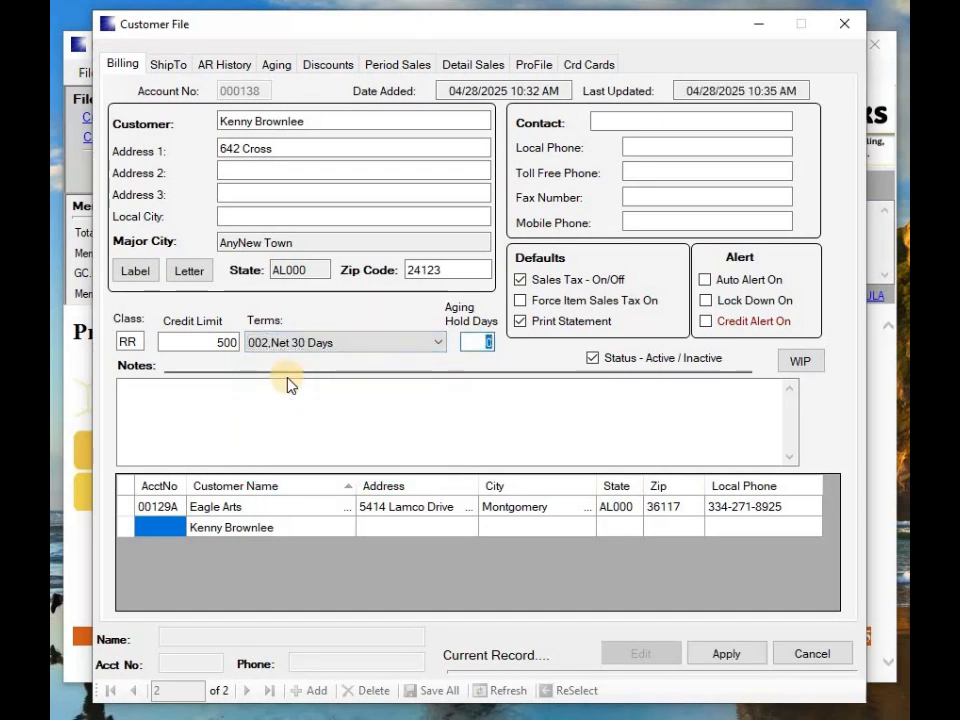
# Enter 10 aging hold days, the contact's name and local phone, and enable Auto Alert
pyautogui.write('10')
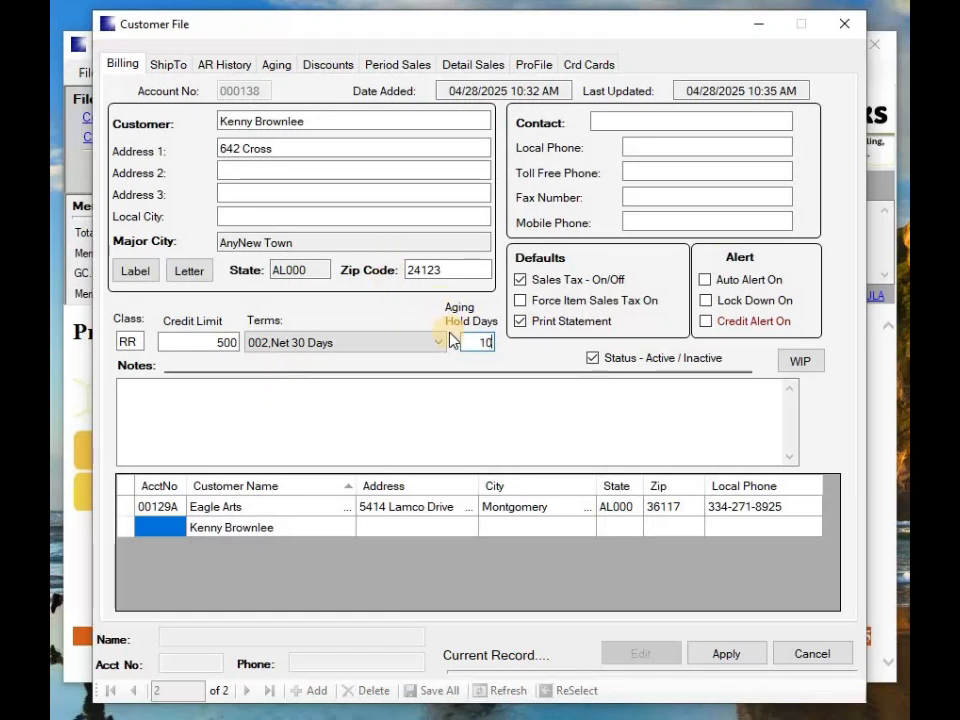
pyautogui.press('Tab')
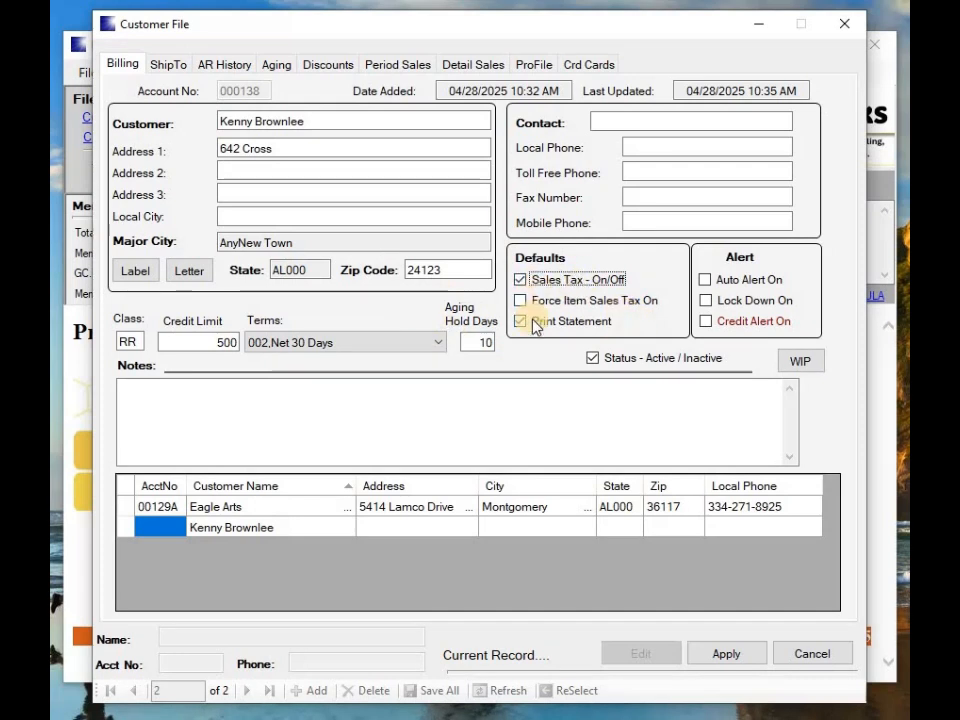
pyautogui.click(600, 121)
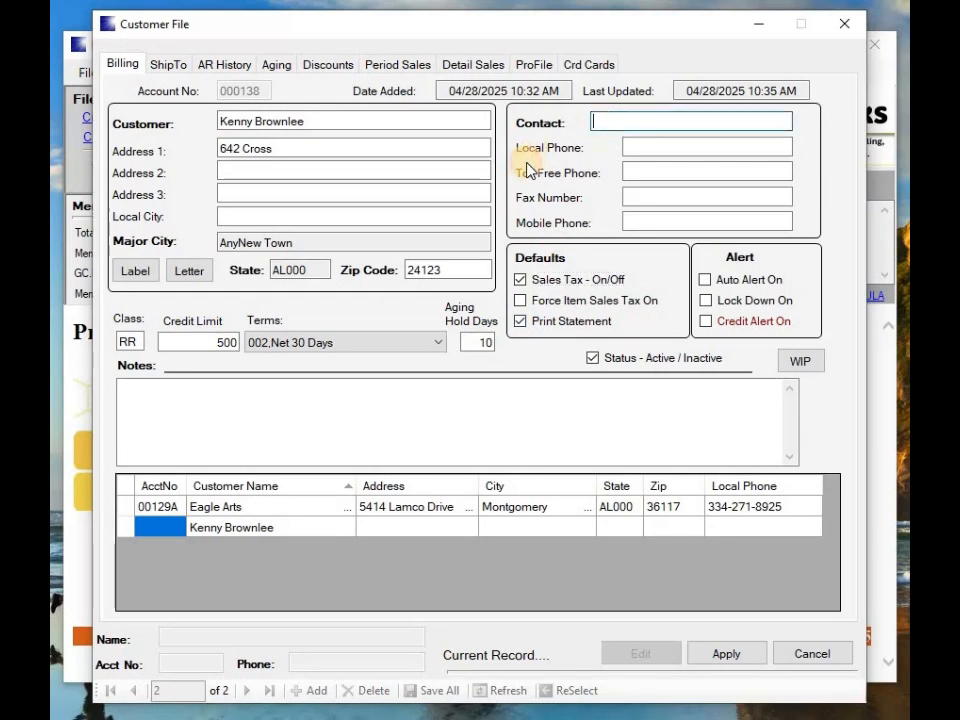
pyautogui.write('Kenny')
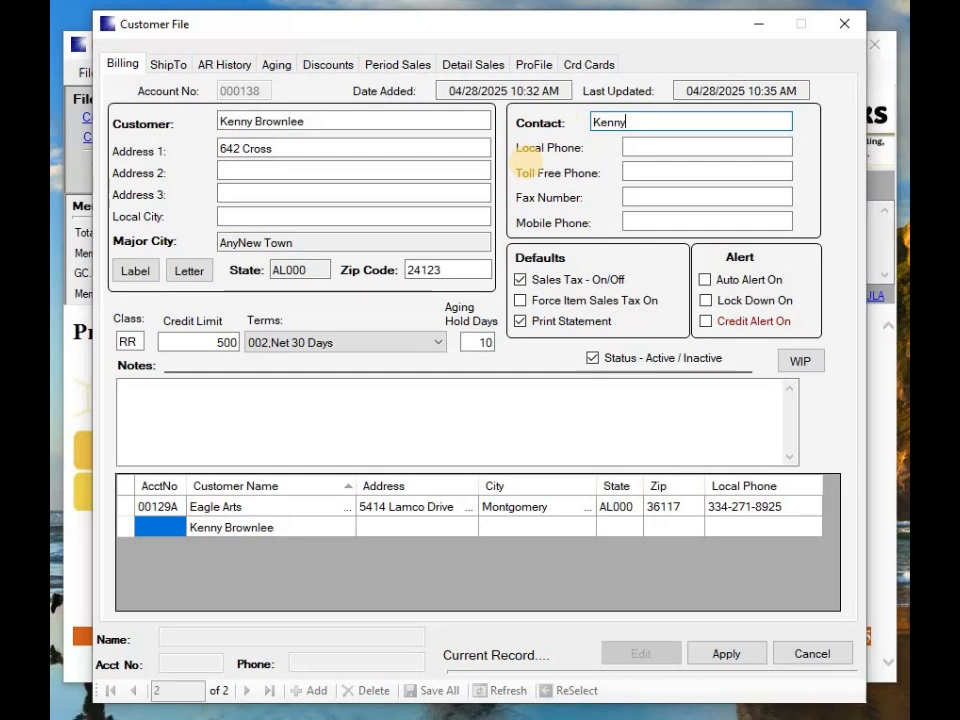
pyautogui.press('Tab')
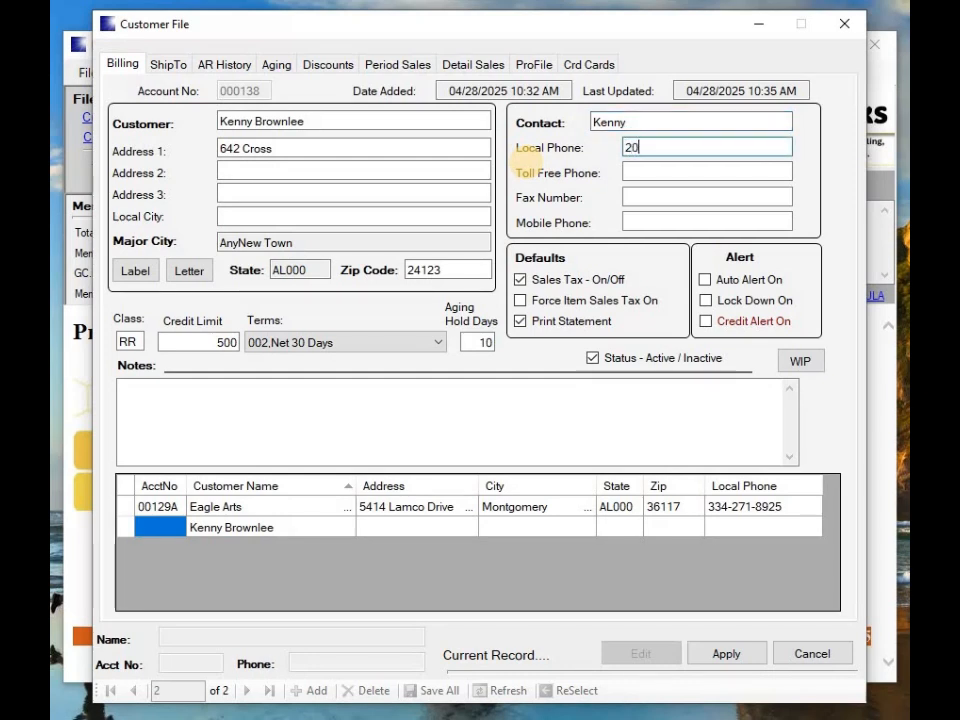
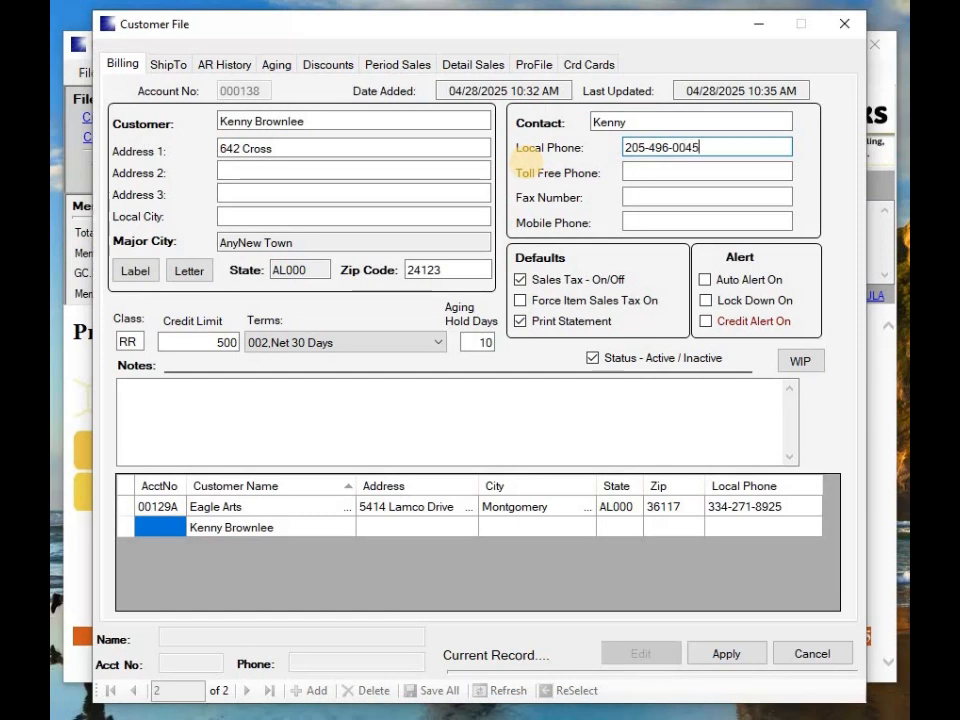
pyautogui.press('Tab')
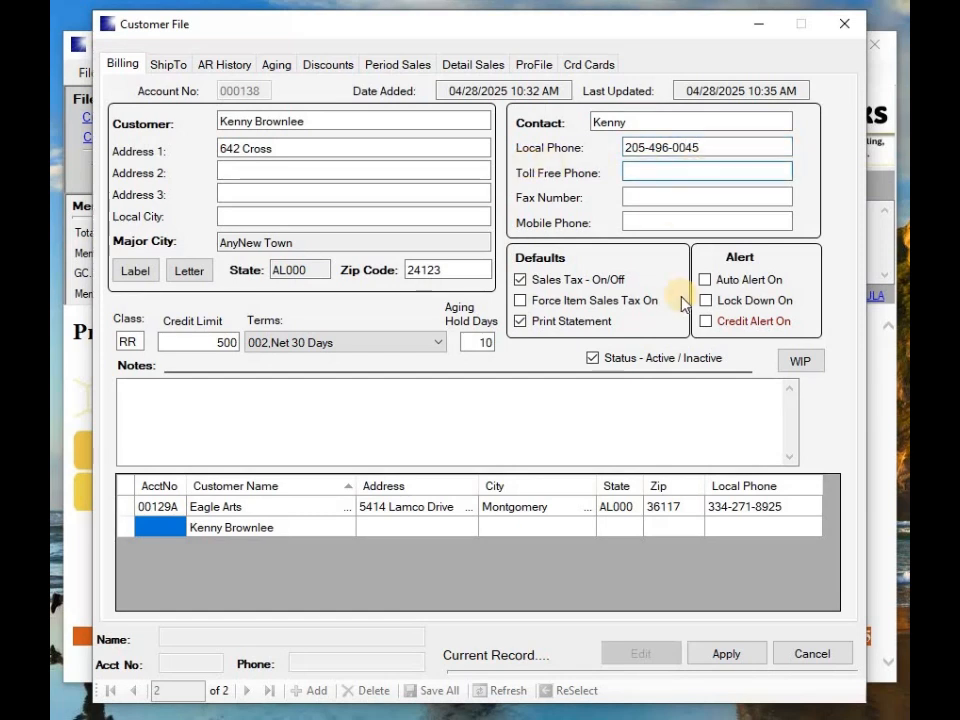
pyautogui.click(126, 390)
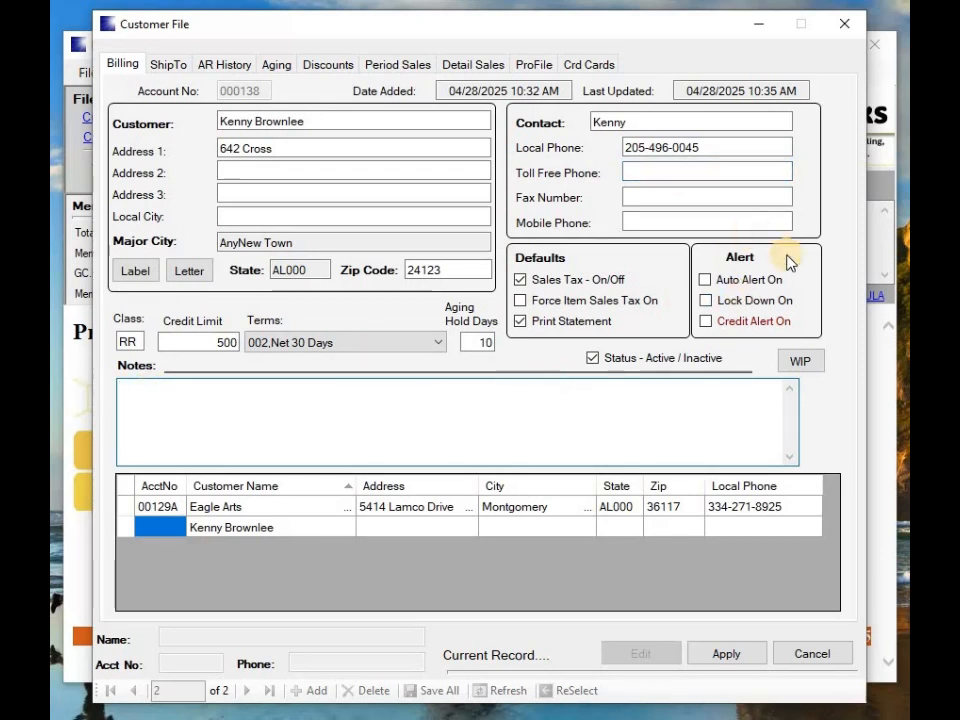
pyautogui.click(704, 280)
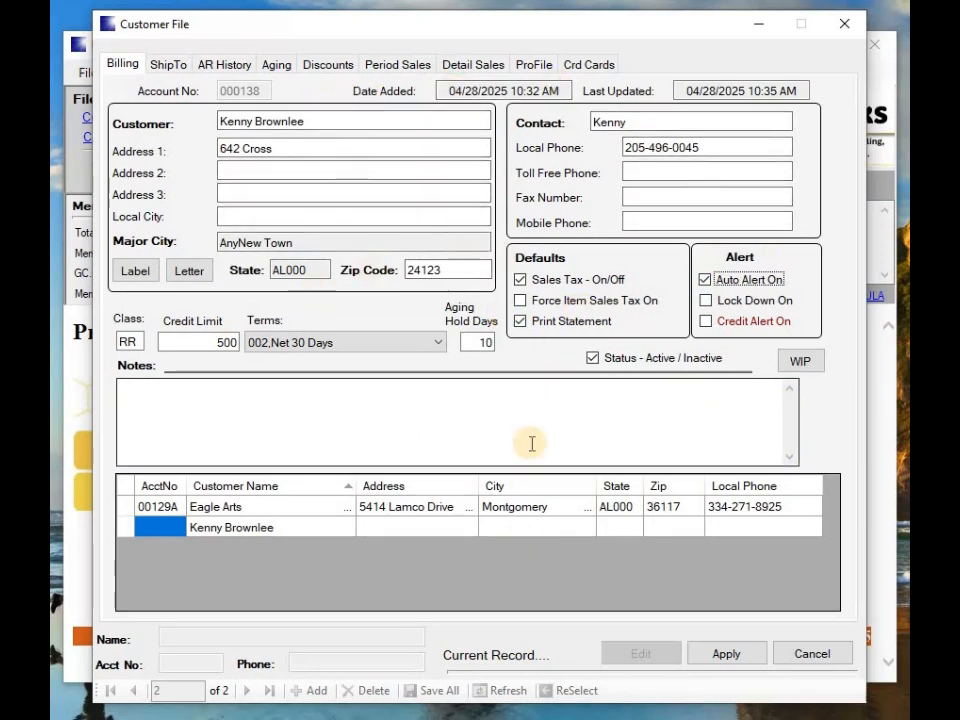
# Save the record, then add the customer's e-mail with mailing list, invoice and statement e-mail options
pyautogui.click(728, 654)
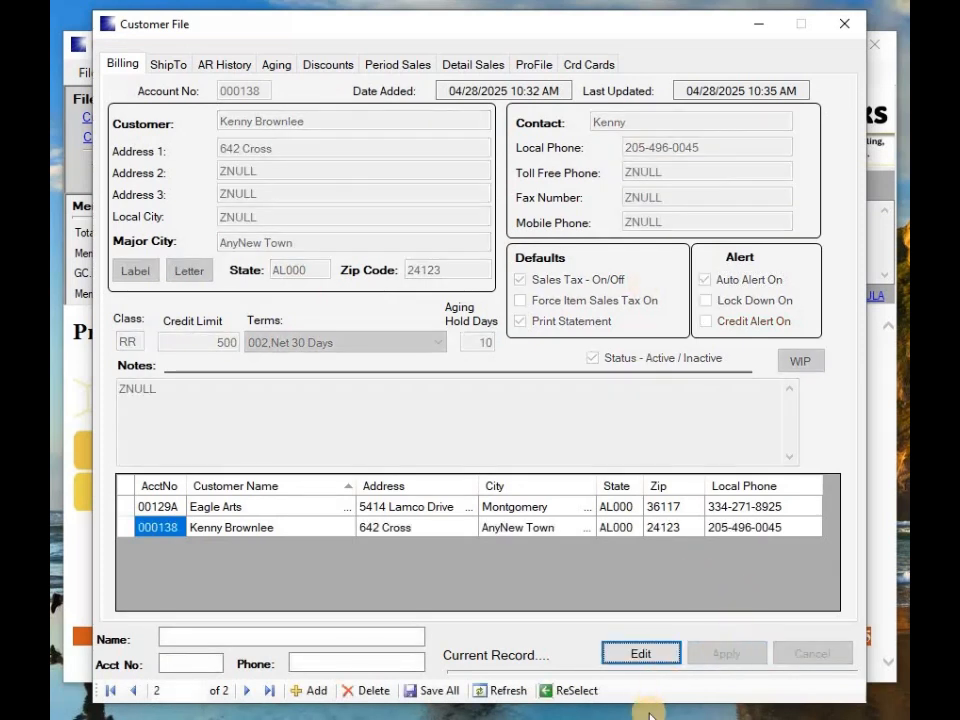
pyautogui.click(630, 662)
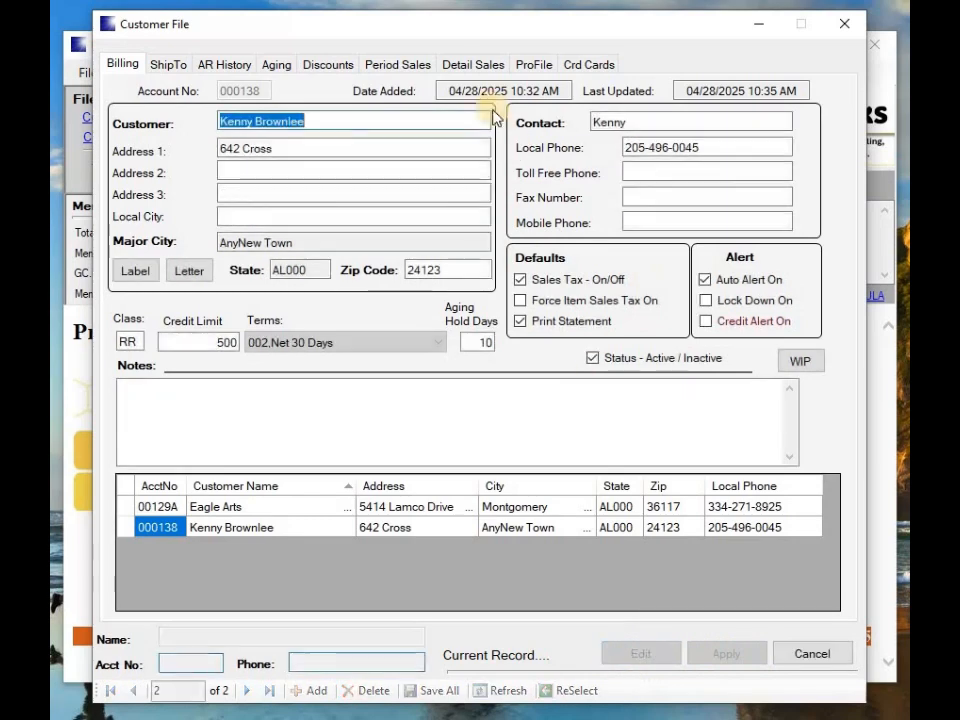
pyautogui.click(536, 68)
pyautogui.click(334, 505)
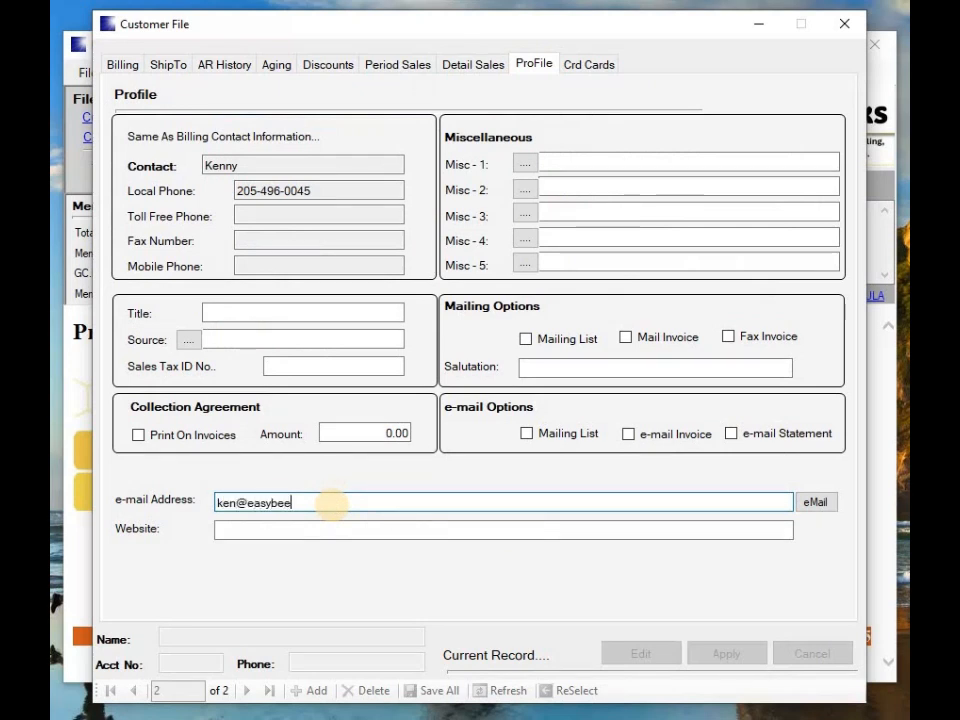
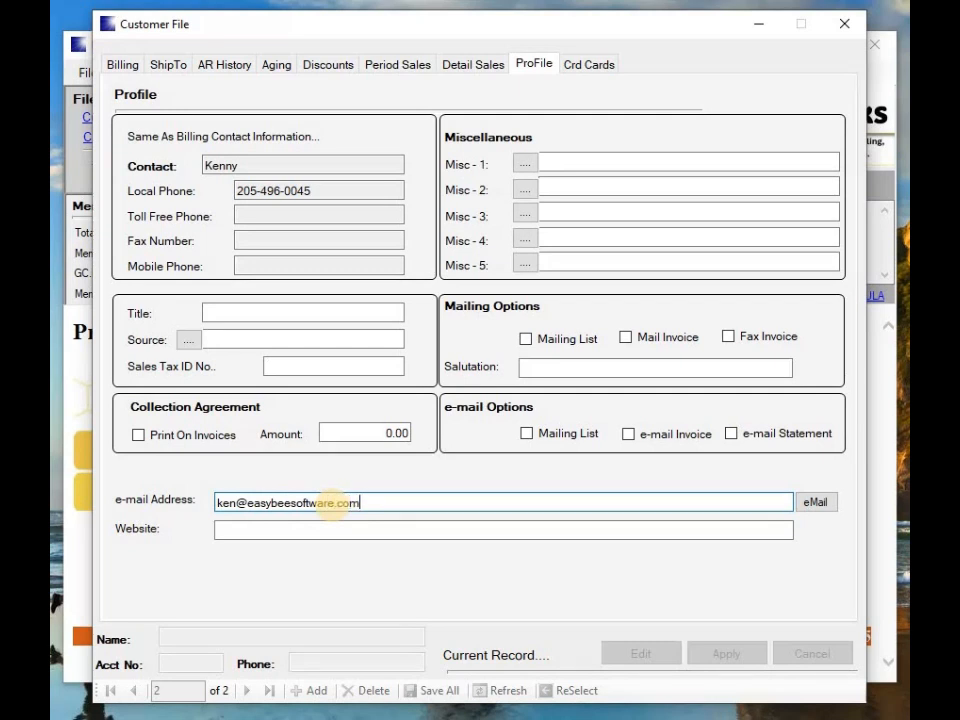
pyautogui.press('Tab')
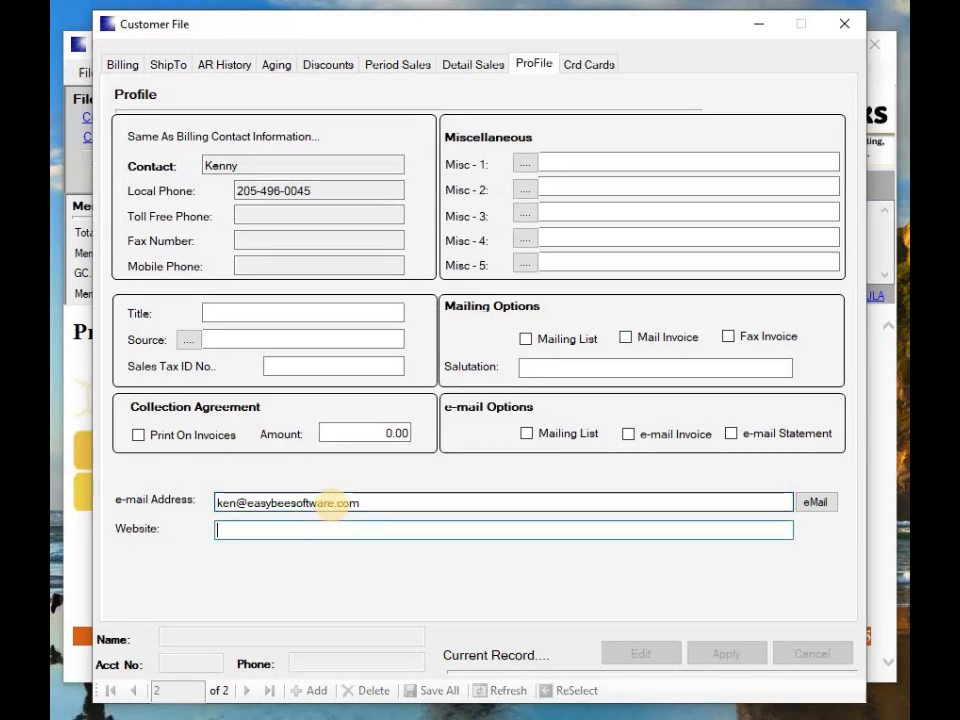
pyautogui.click(527, 434)
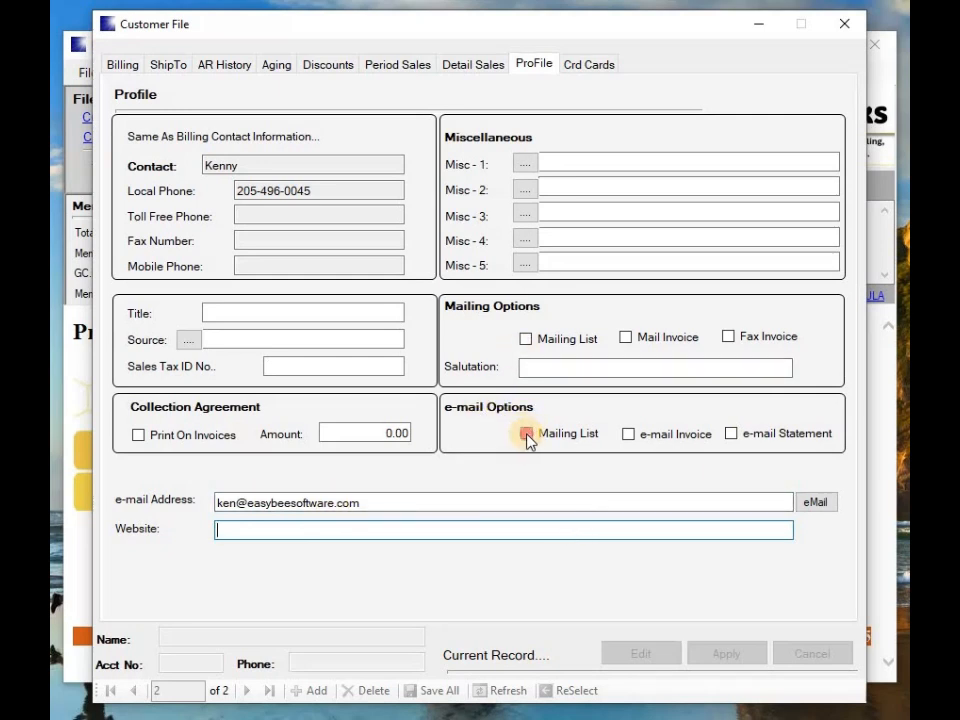
pyautogui.click(627, 434)
pyautogui.click(734, 436)
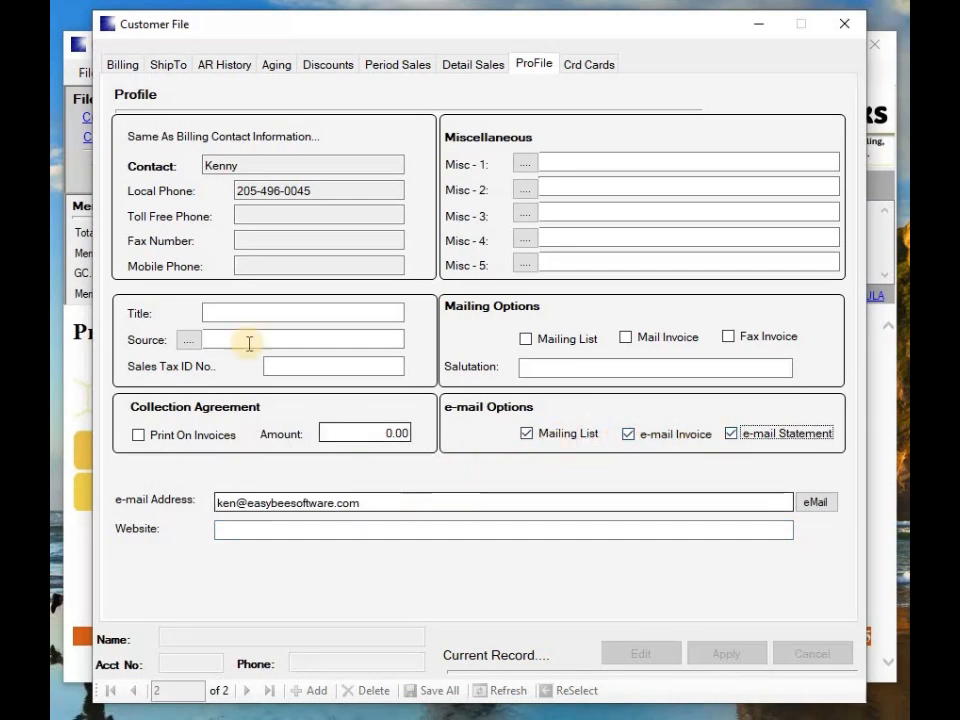
# Set the contact's title to Owner and return to the billing details
pyautogui.click(205, 316)
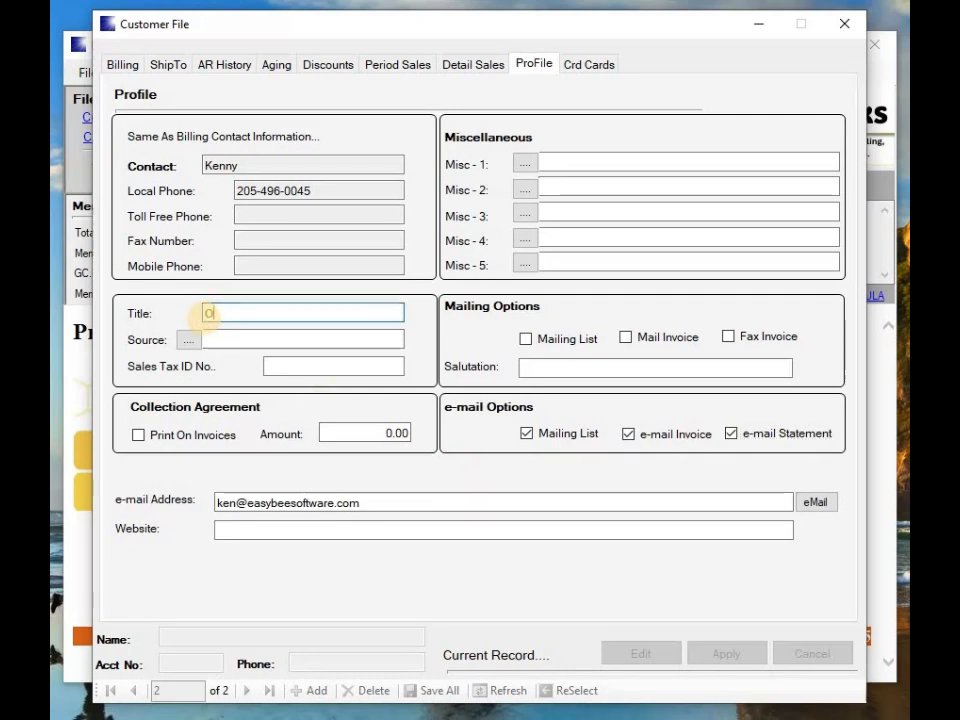
pyautogui.write('Owner')
pyautogui.press('Tab')
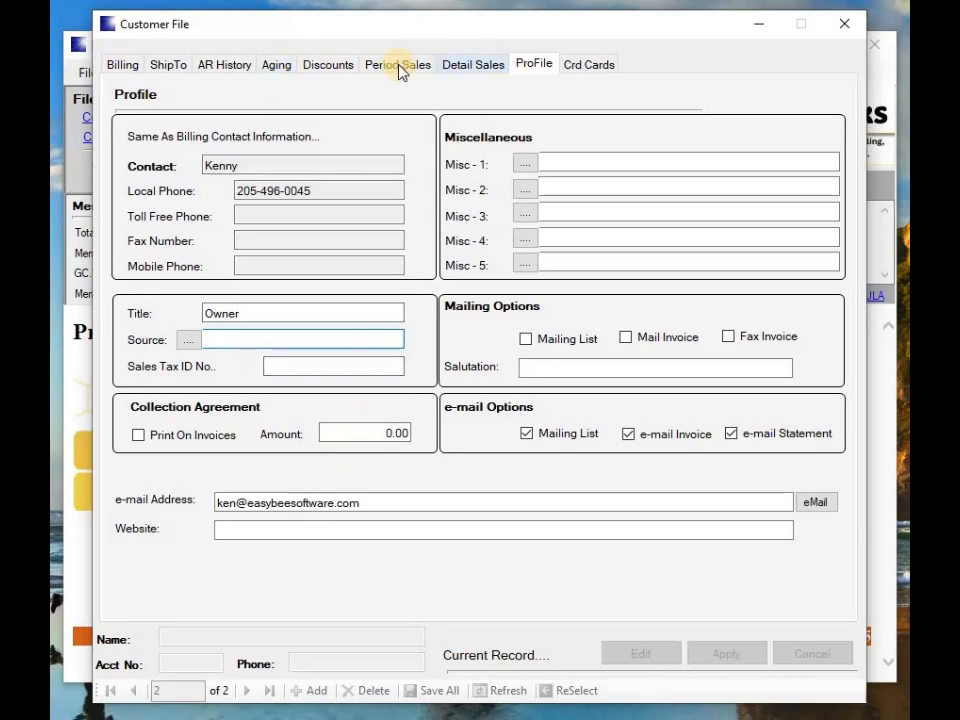
pyautogui.click(122, 65)
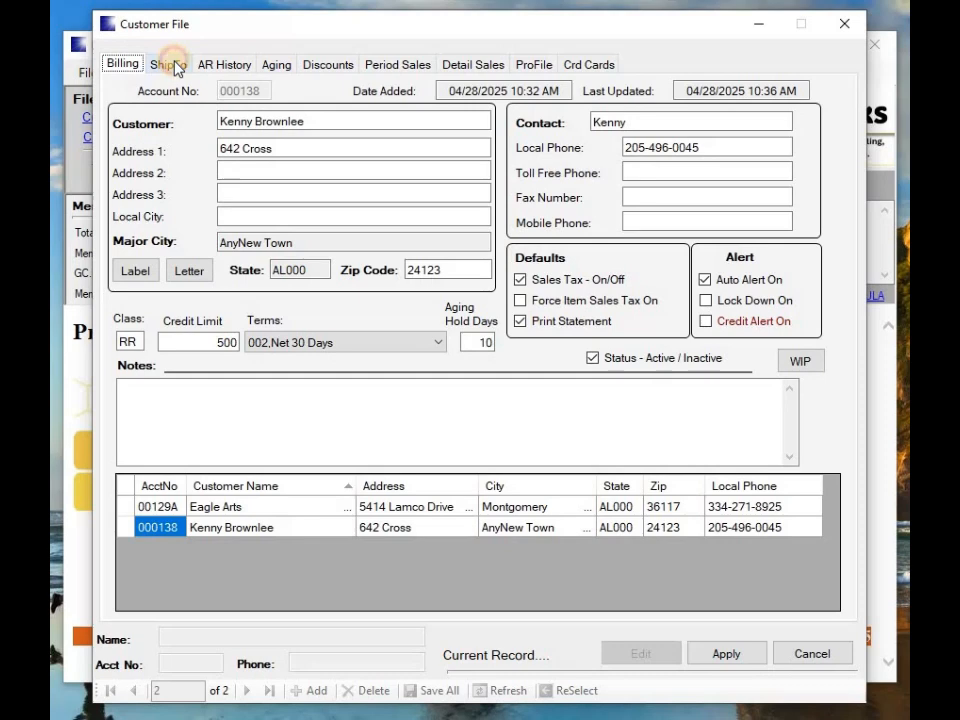
# Replace the billing Address 1 street address with the customer's PO box
pyautogui.click(175, 66)
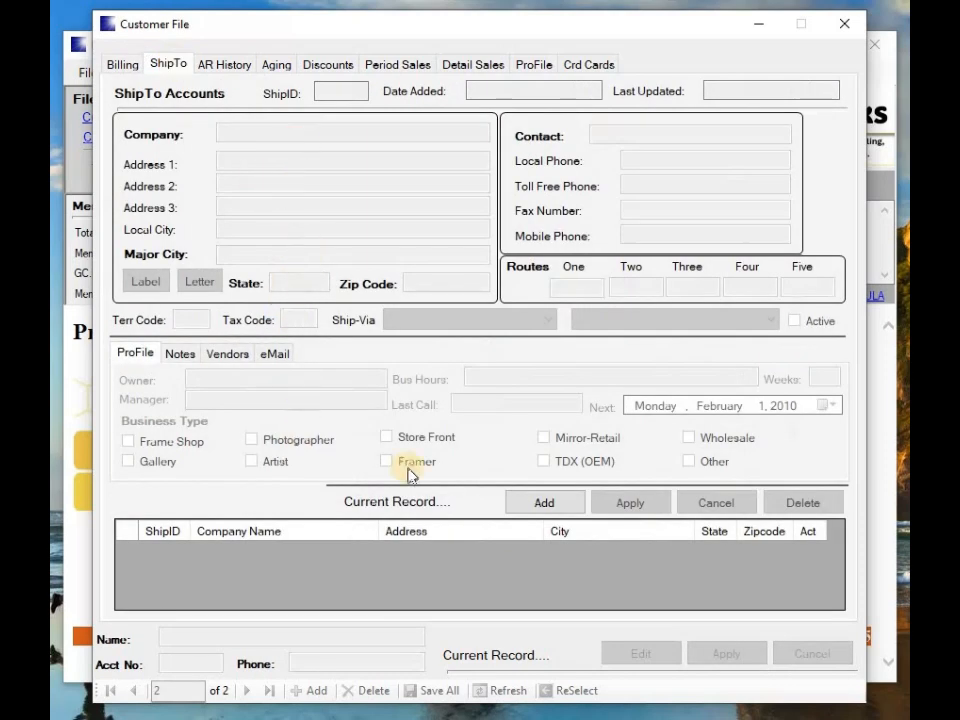
pyautogui.click(123, 64)
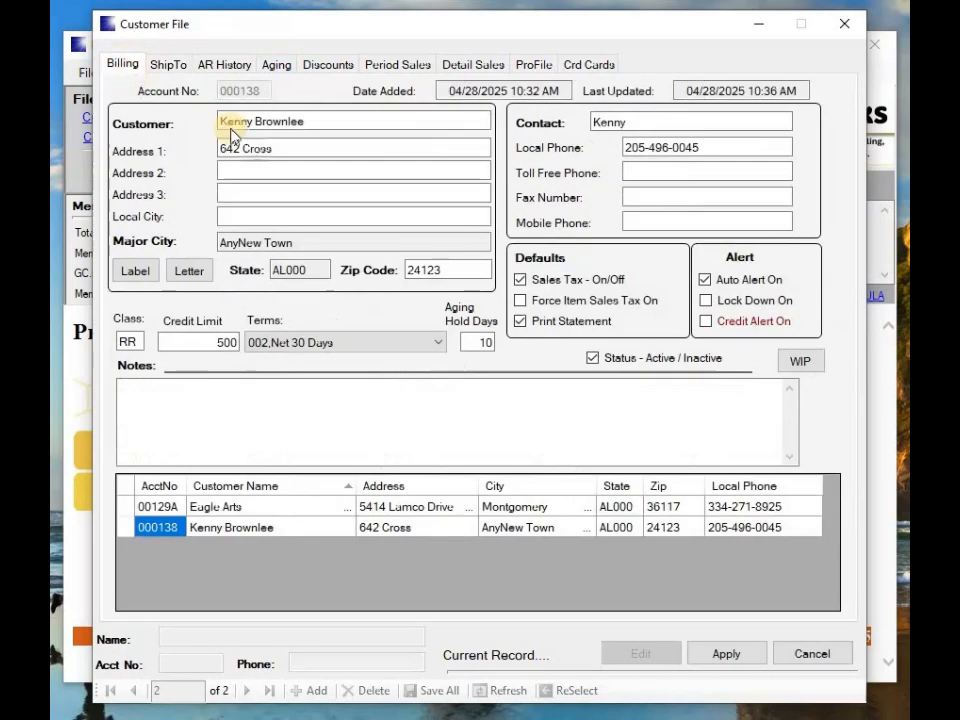
pyautogui.click(338, 148)
pyautogui.moveTo(338, 148); pyautogui.dragTo(209, 149)
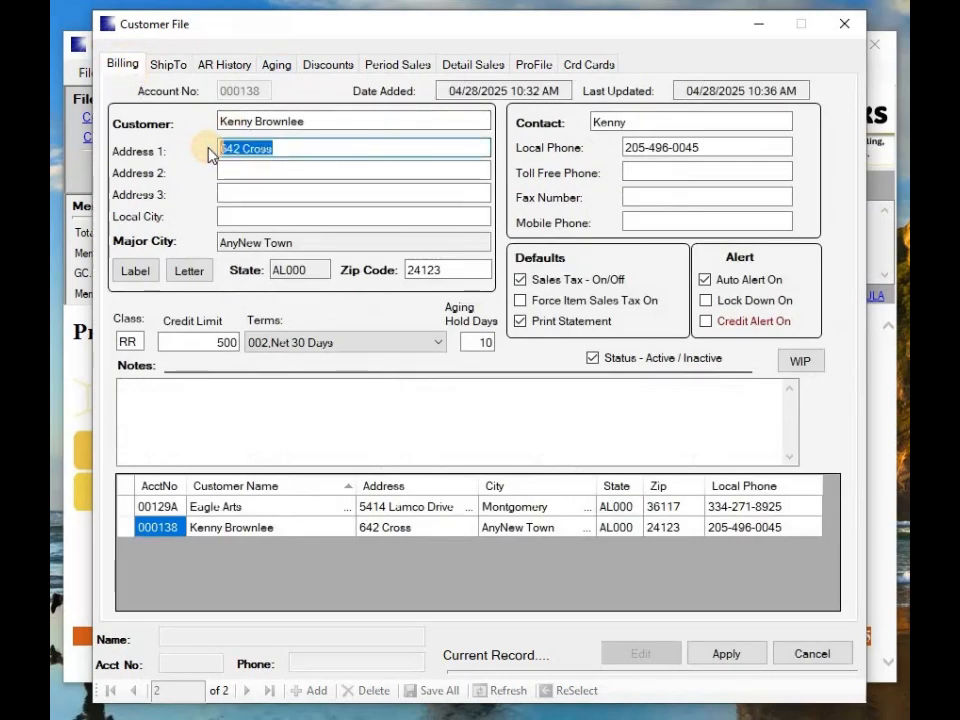
pyautogui.press('BackSpace')
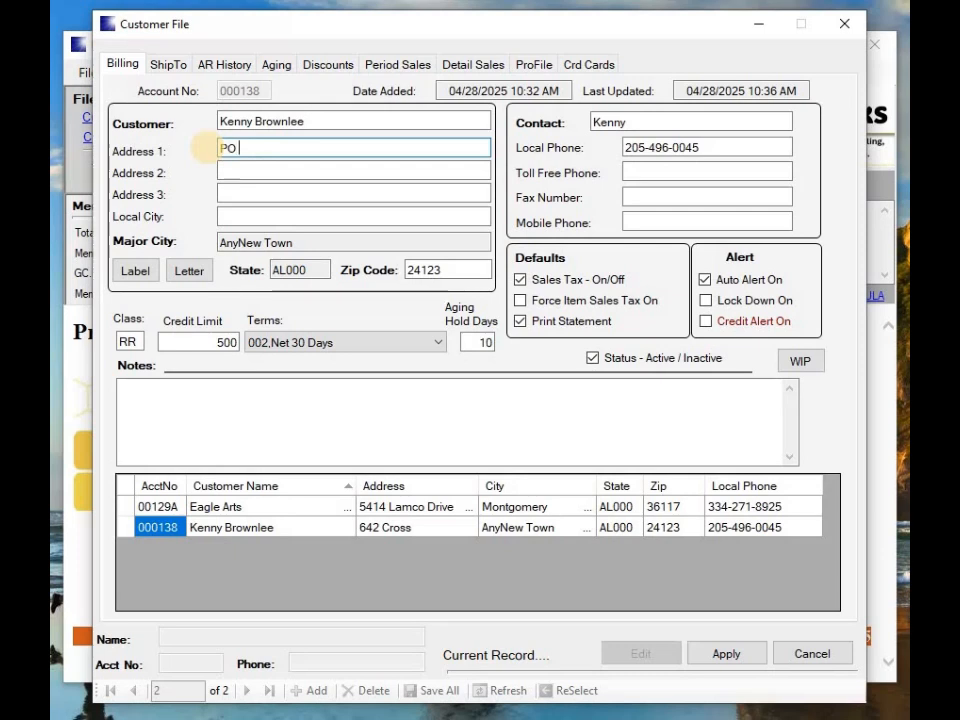
pyautogui.press('Tab')
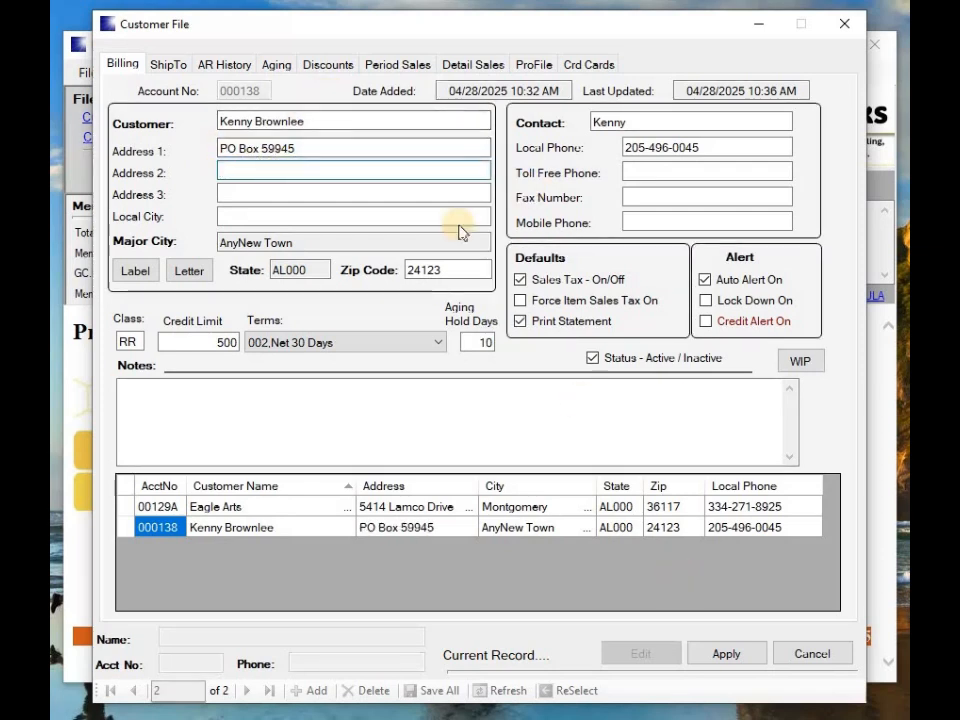
pyautogui.click(170, 66)
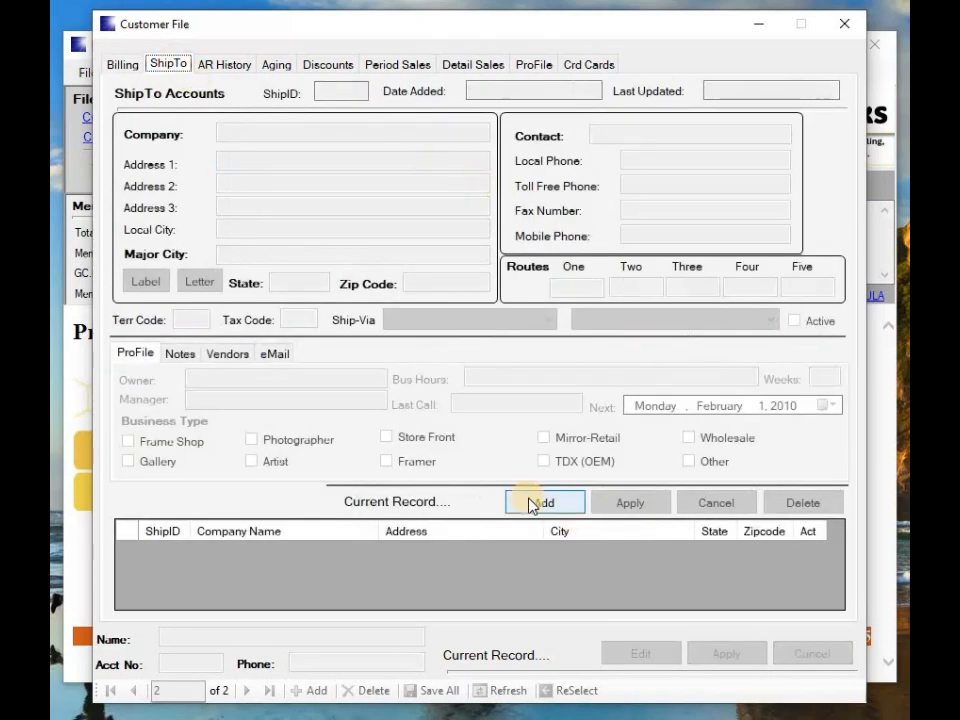
# Add ship-to record 000139 with the street address as Address 1 and Delivery ship-via
pyautogui.click(530, 503)
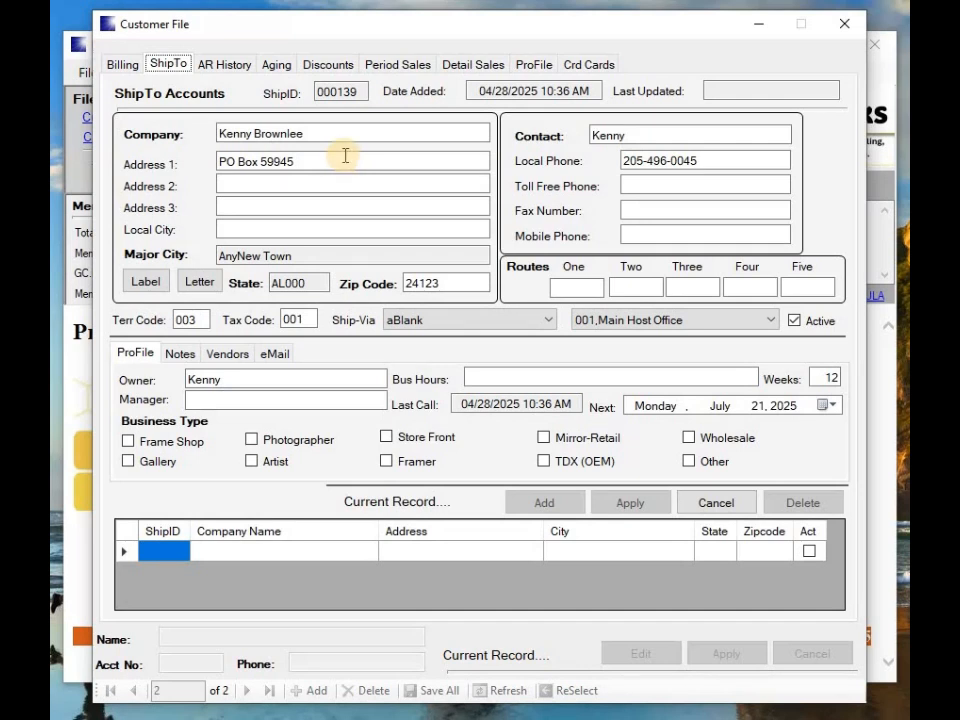
pyautogui.moveTo(356, 161); pyautogui.dragTo(203, 172)
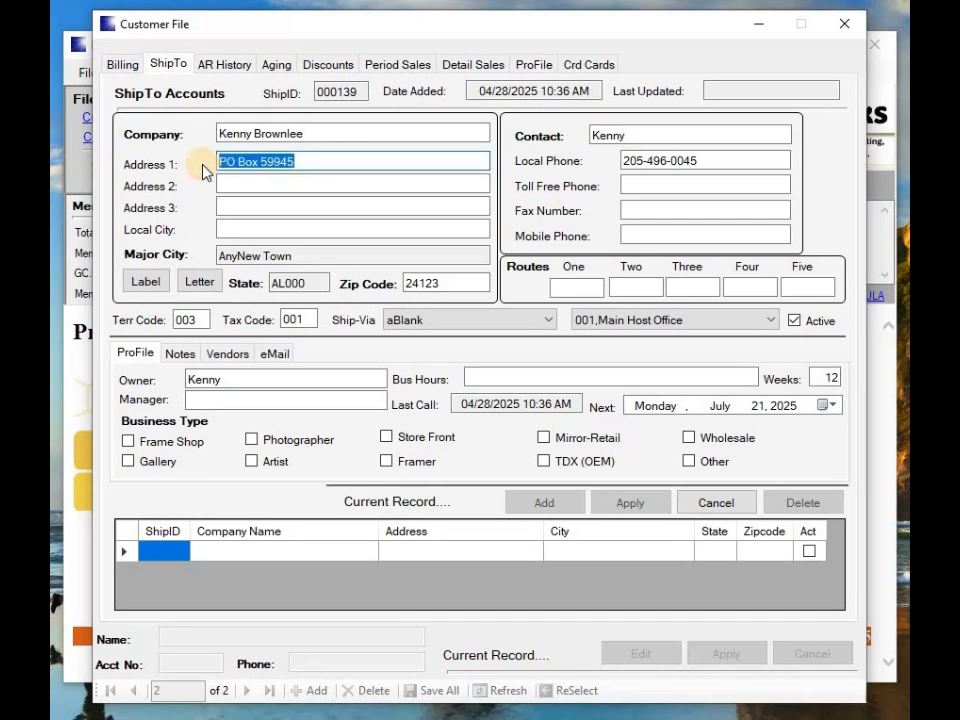
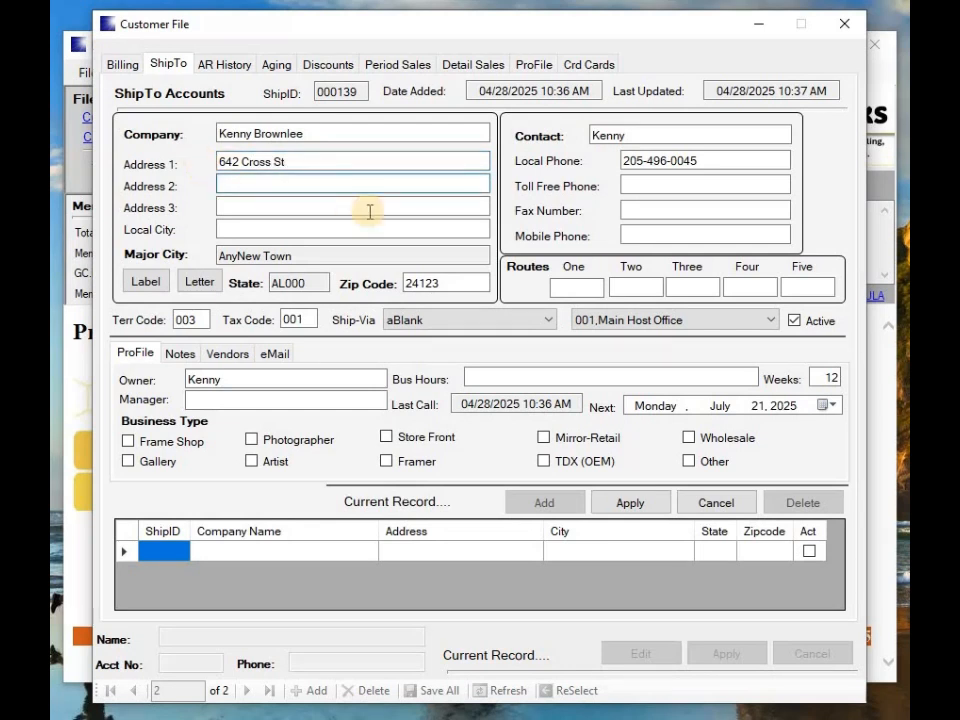
pyautogui.press('Tab')
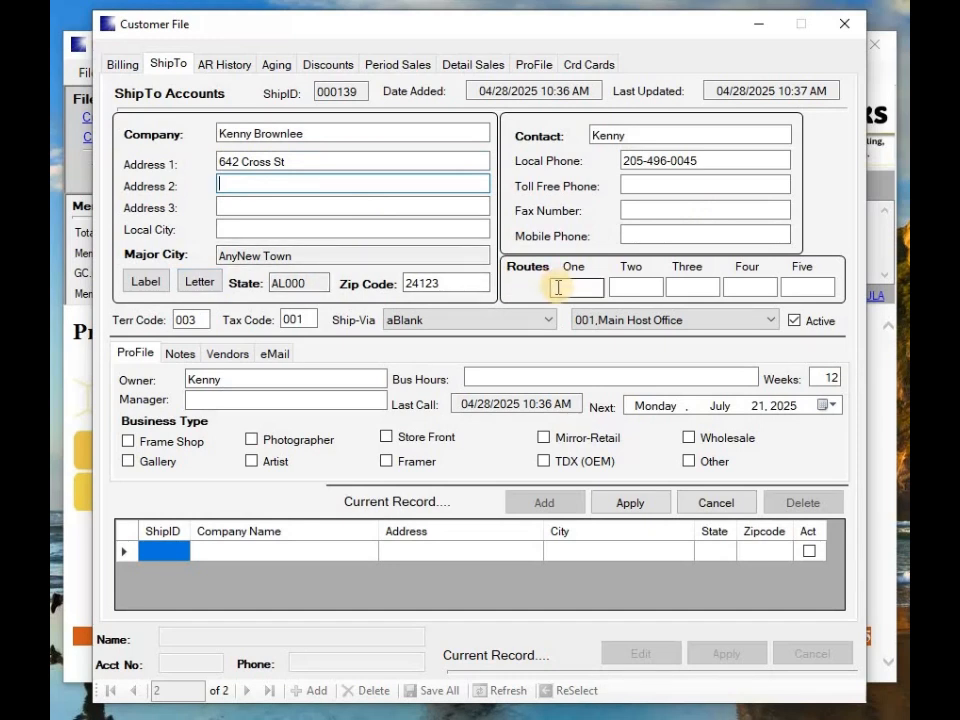
pyautogui.click(542, 319)
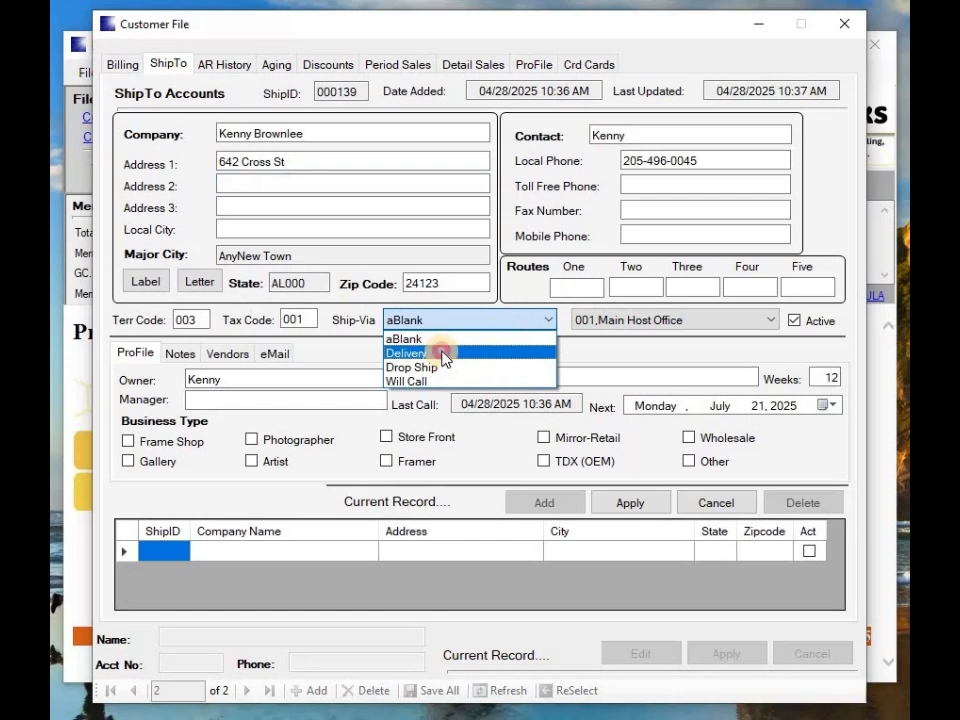
pyautogui.click(441, 356)
pyautogui.click(553, 288)
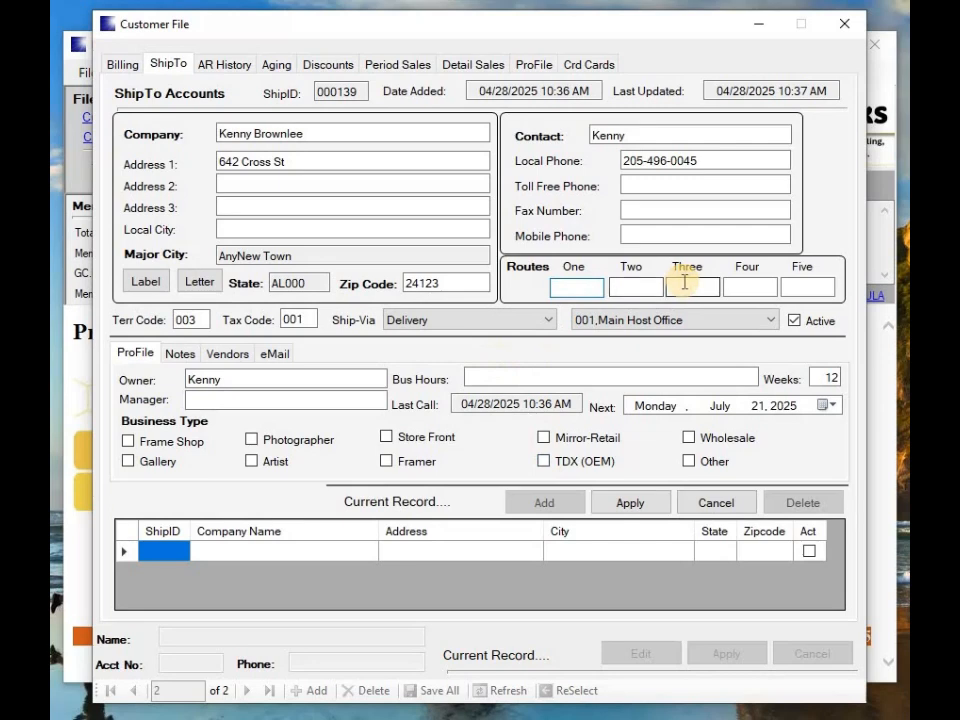
pyautogui.write('1')
pyautogui.press('Tab')
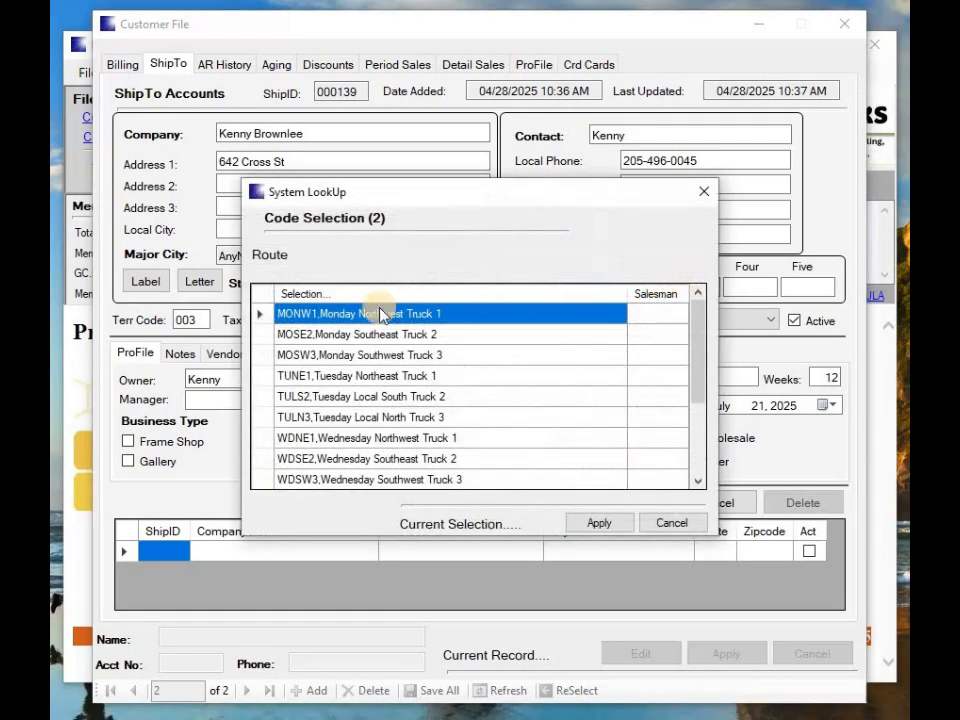
# Assign MONW1 (Monday Northwest Truck 1) as the ship-to's first route
pyautogui.click(261, 335)
pyautogui.click(261, 357)
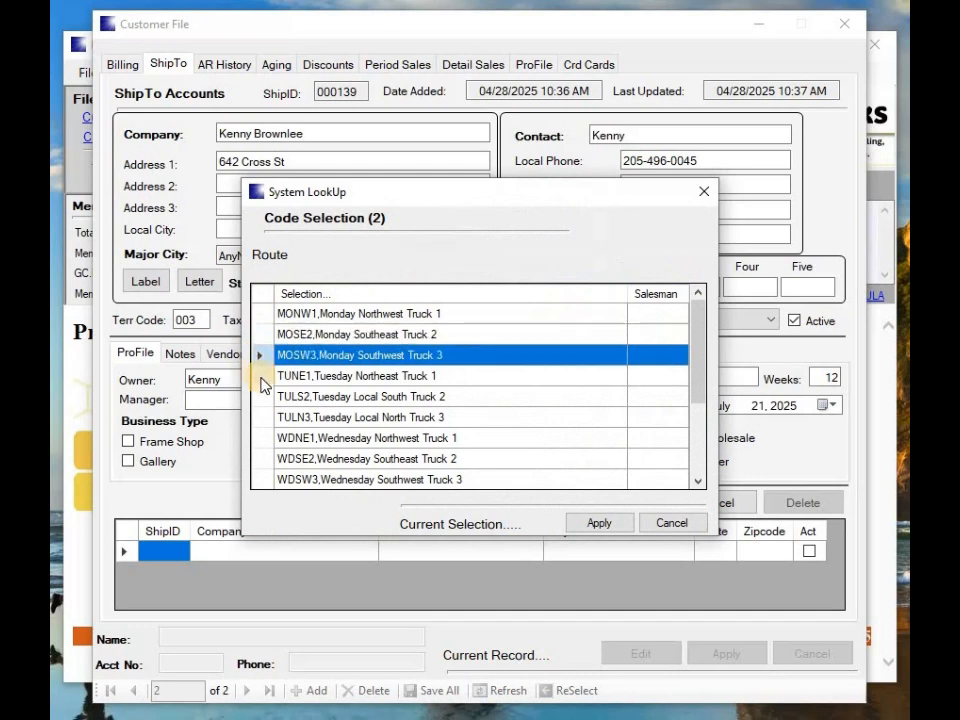
pyautogui.click(261, 378)
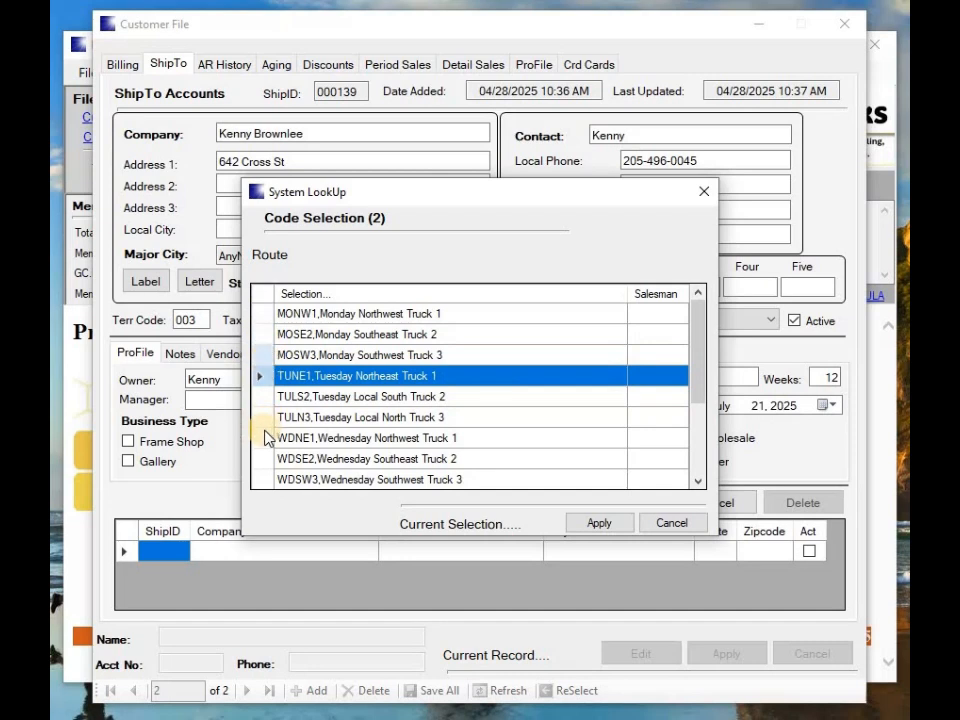
pyautogui.click(264, 318)
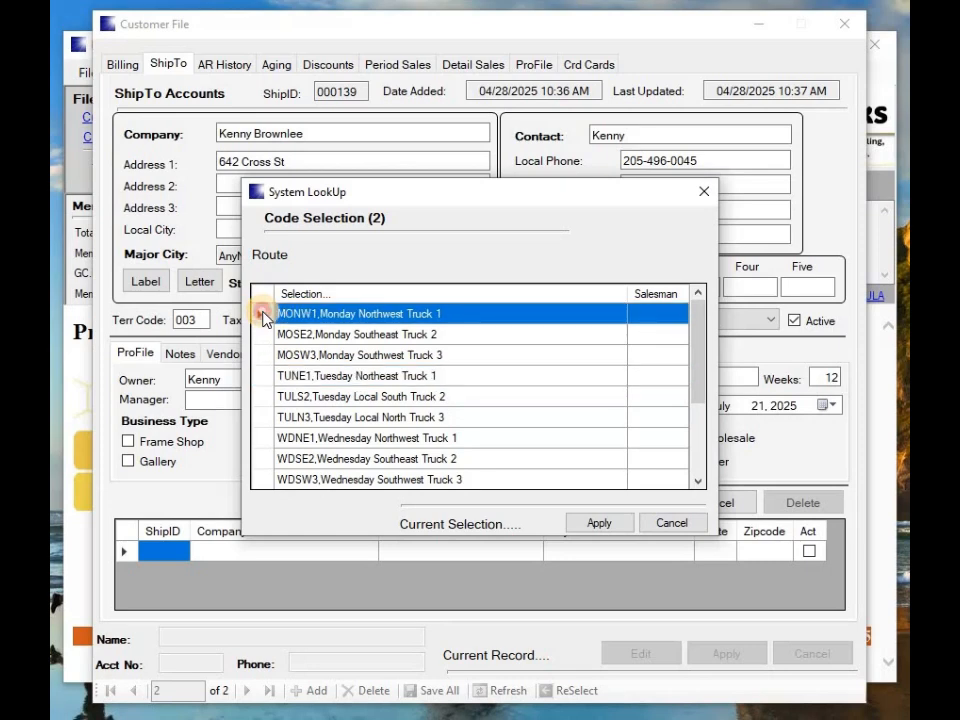
pyautogui.doubleClick(264, 318)
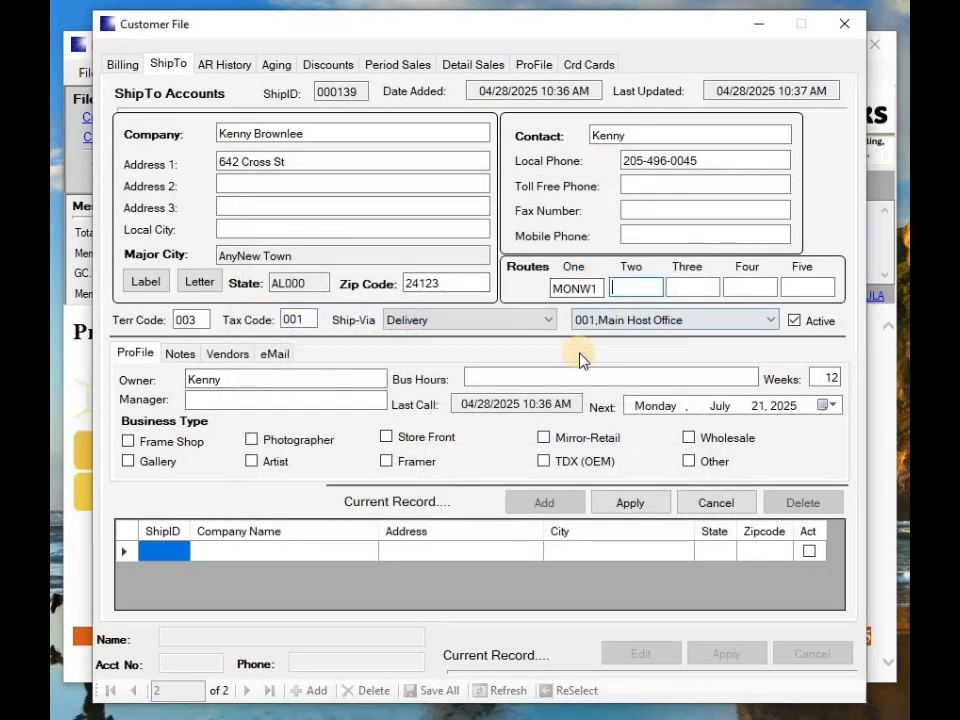
# Assign WDNE1 as the second route, leaving the host office unchanged
pyautogui.press('F1')
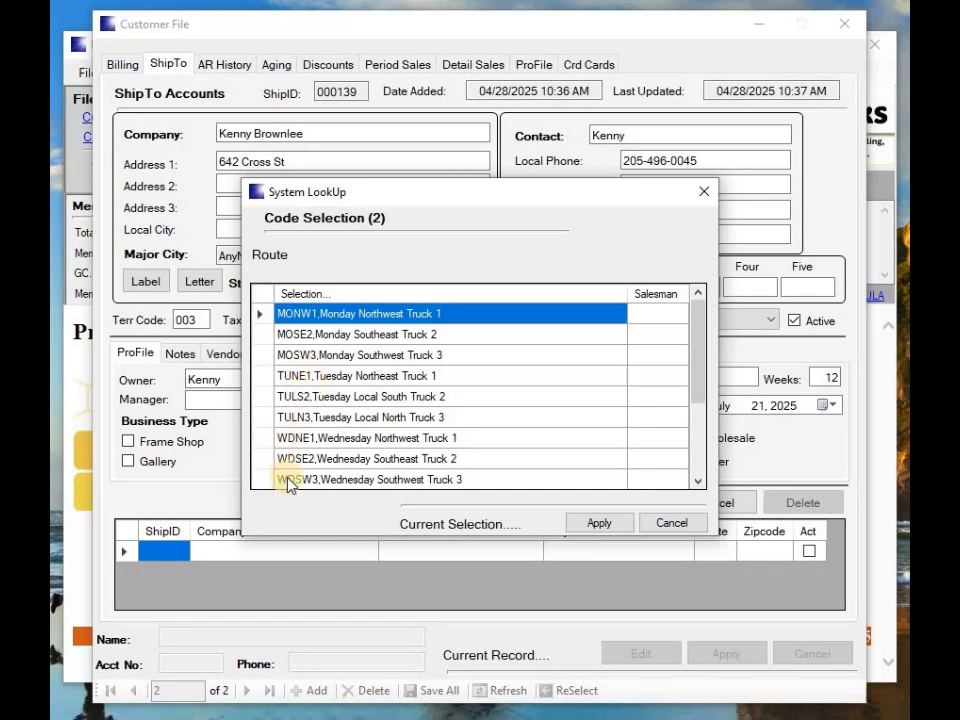
pyautogui.click(262, 482)
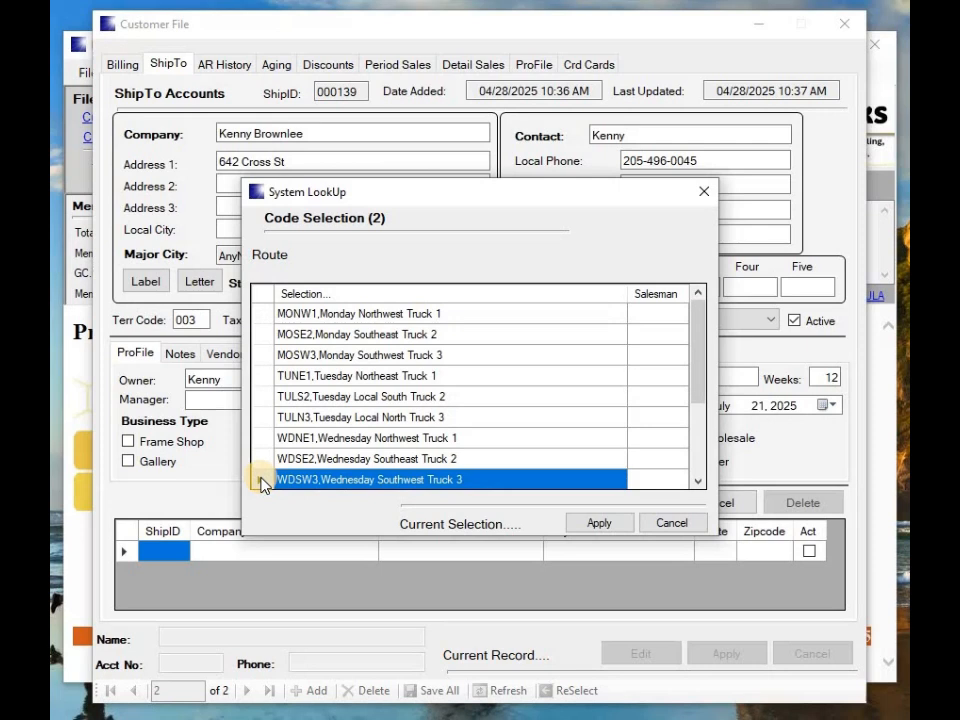
pyautogui.click(268, 314)
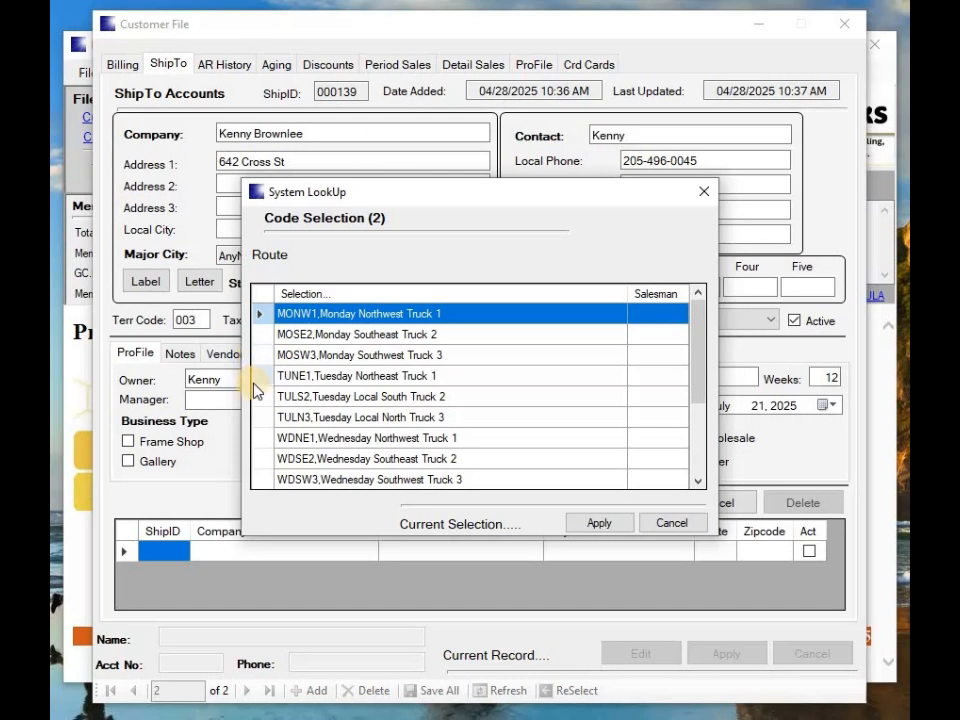
pyautogui.doubleClick(260, 440)
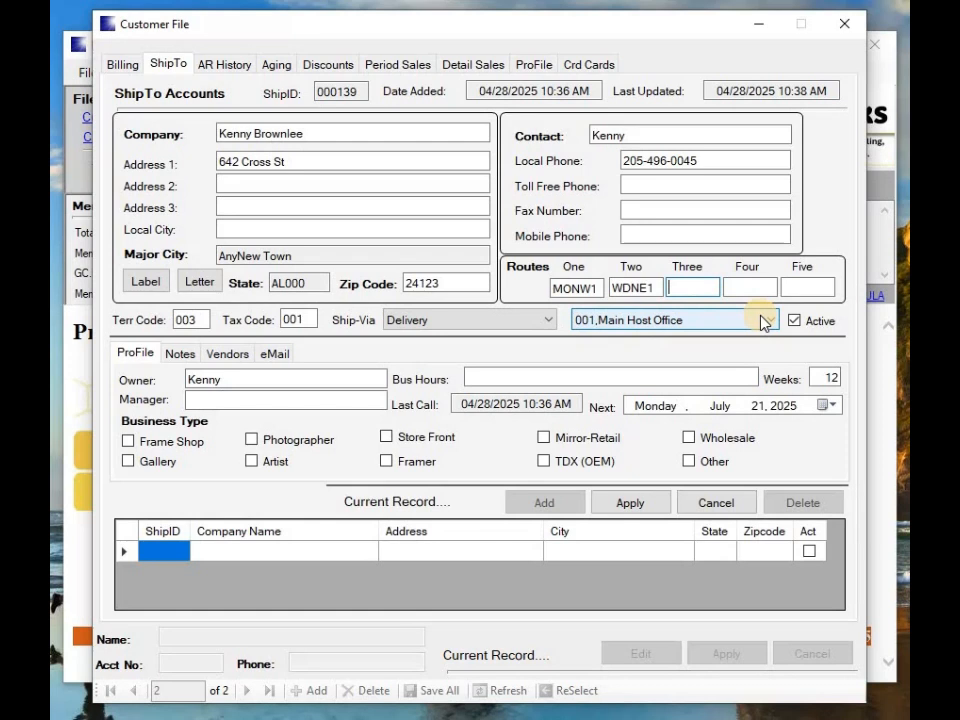
pyautogui.click(764, 321)
pyautogui.click(768, 322)
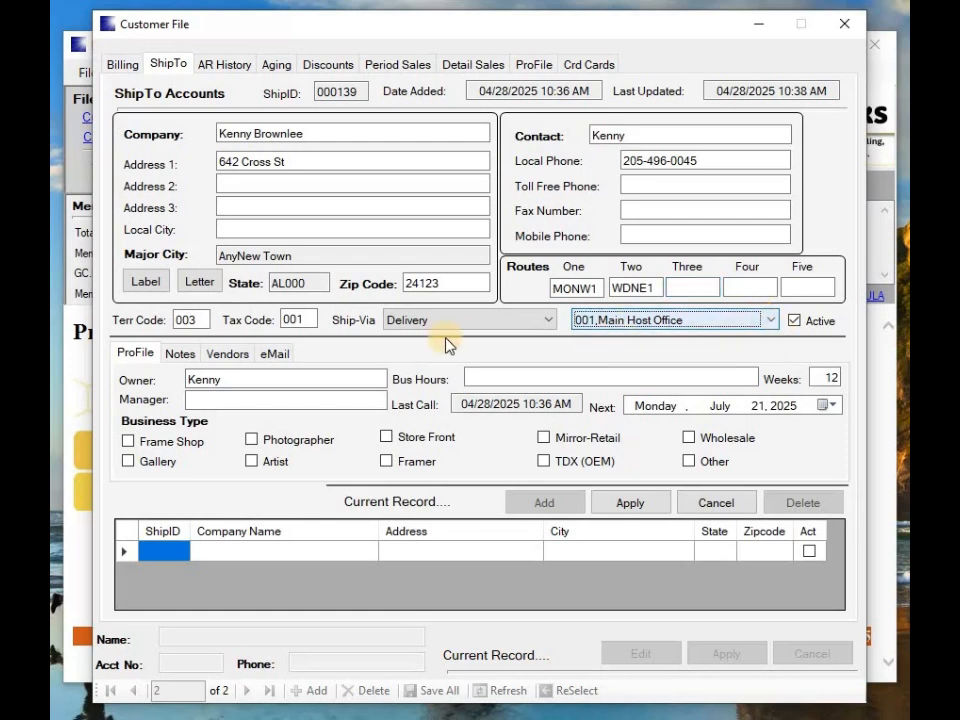
# Enter the owner name and business hours 8:00am to 4:00pm, and tick Store Front
pyautogui.click(468, 380)
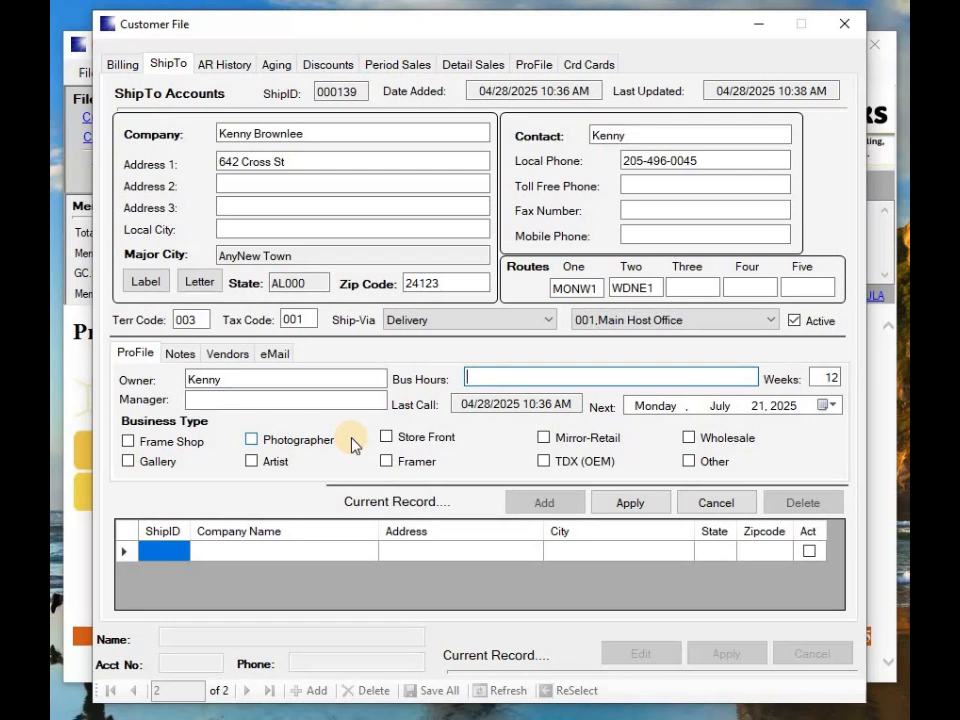
pyautogui.write('8:00')
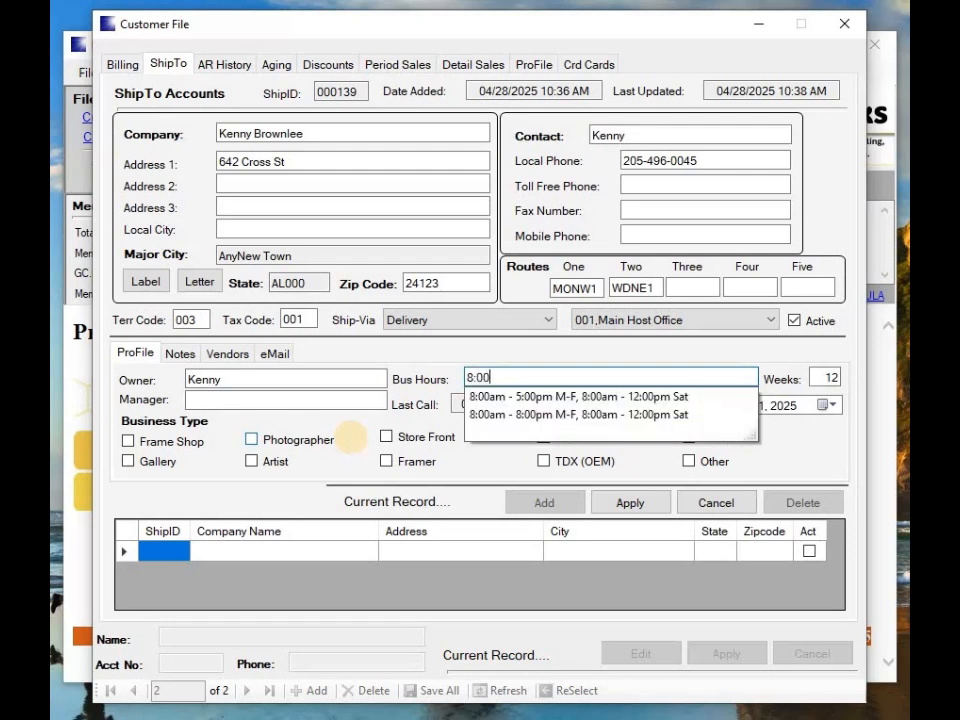
pyautogui.write('am to 4:pm')
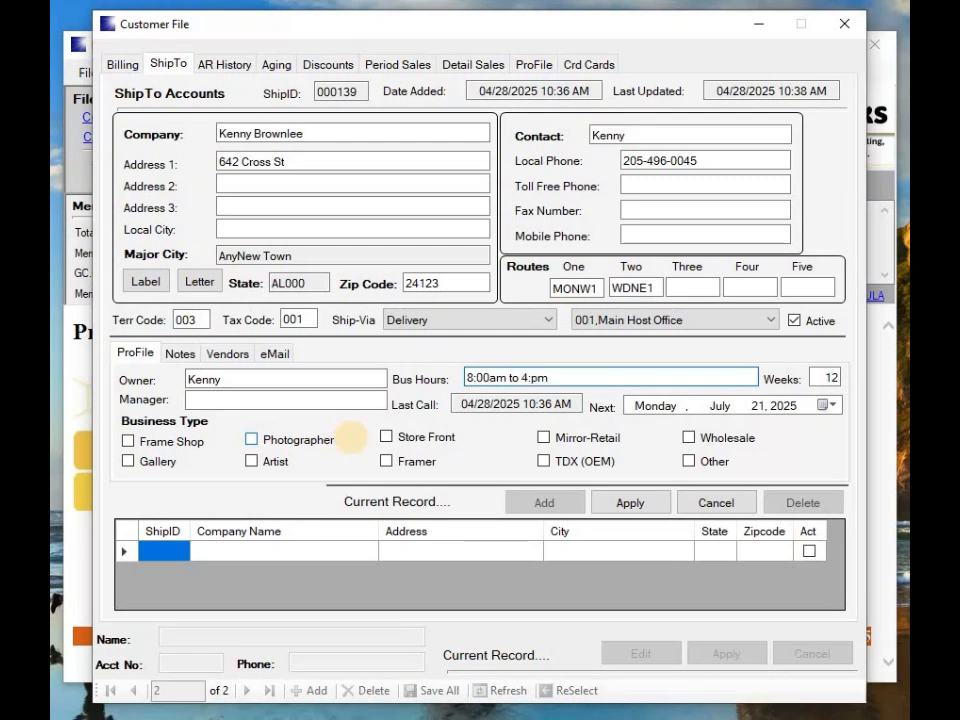
pyautogui.press('BackSpace')
pyautogui.press('BackSpace')
pyautogui.click(216, 401)
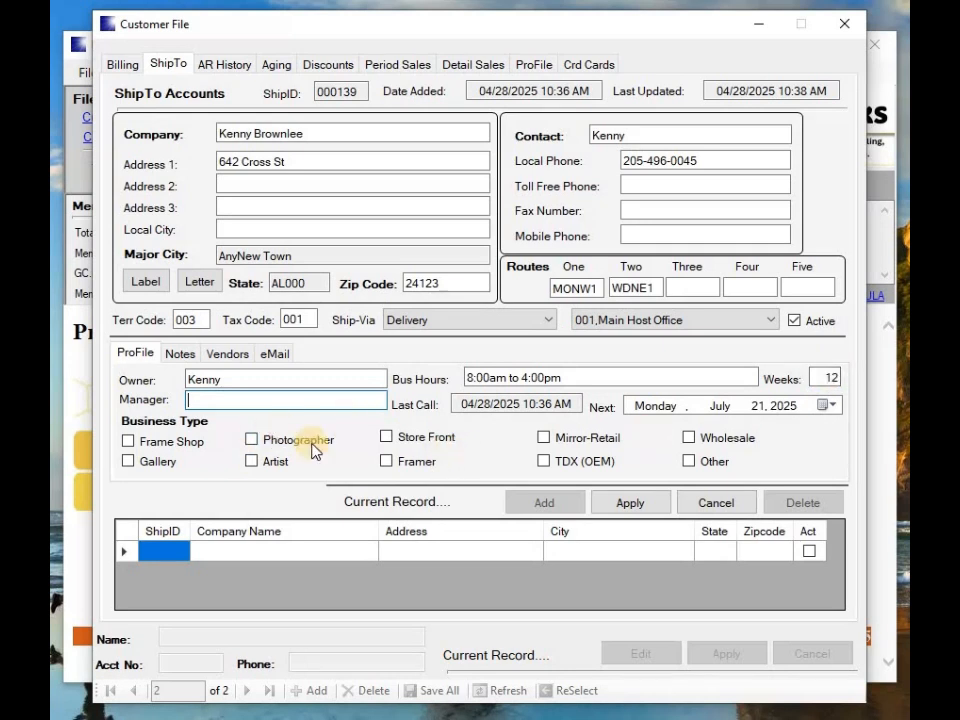
pyautogui.click(389, 440)
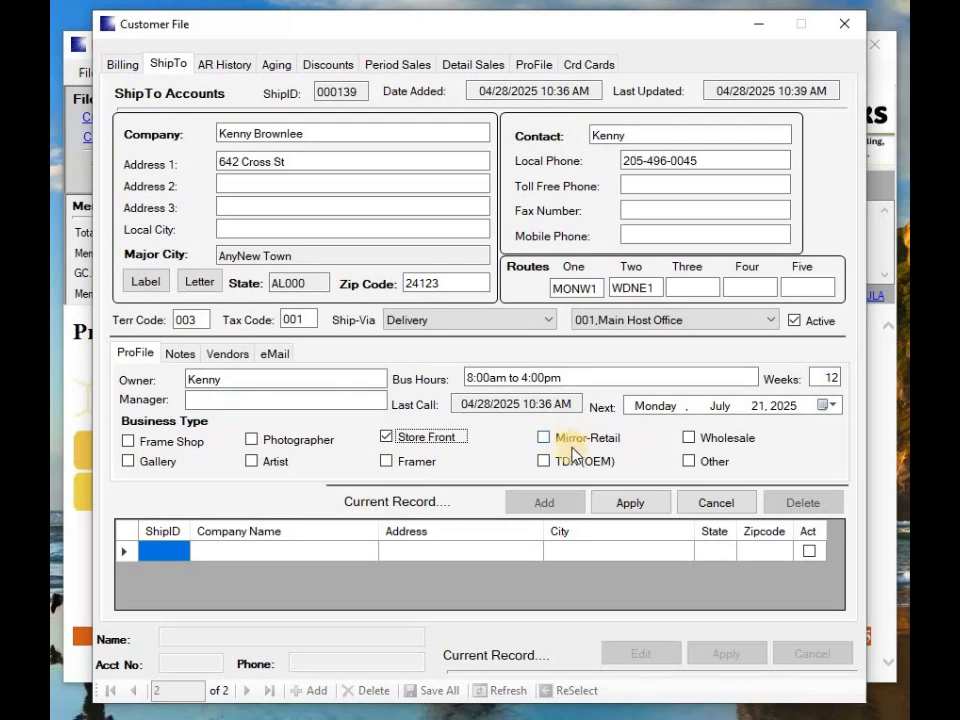
# Set the ShipTo hot note to system-wide comment 001, then show the Vendors and eMail sections
pyautogui.click(188, 356)
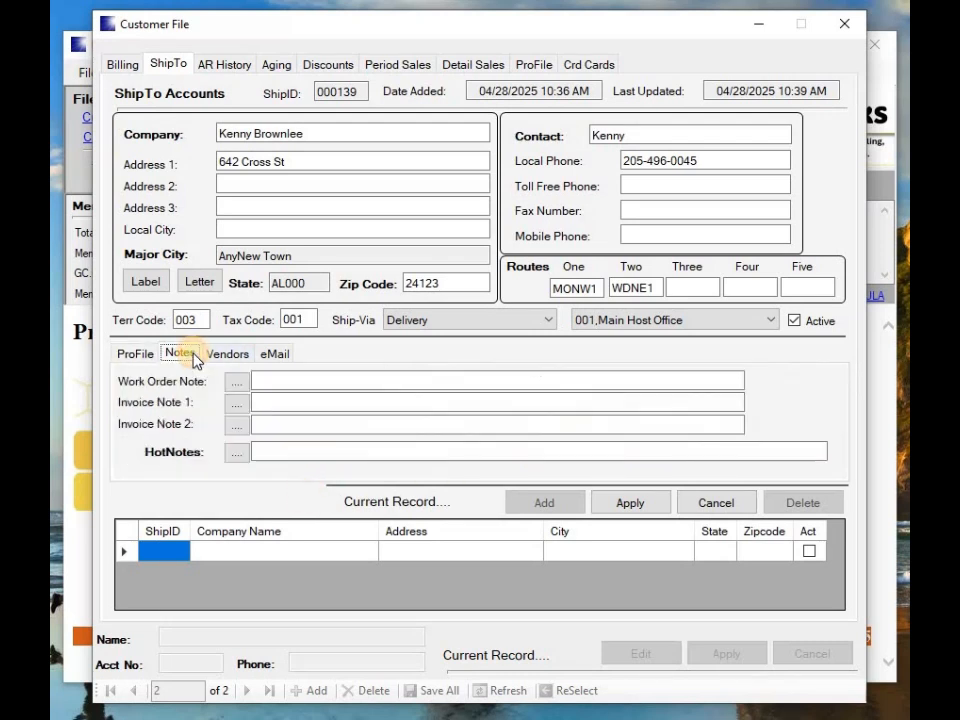
pyautogui.click(237, 452)
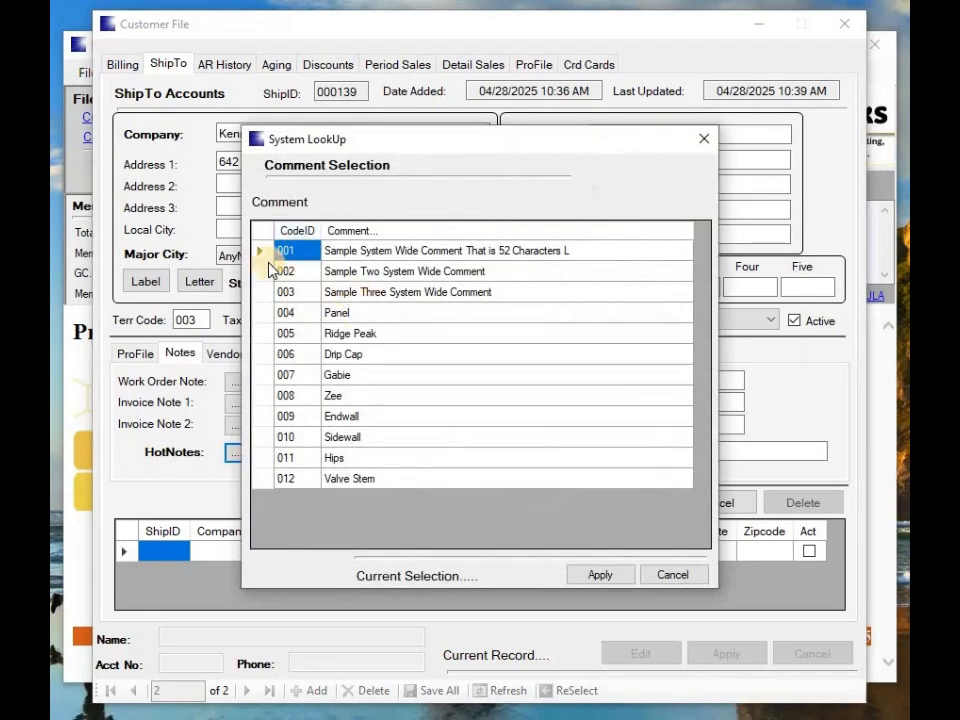
pyautogui.doubleClick(266, 251)
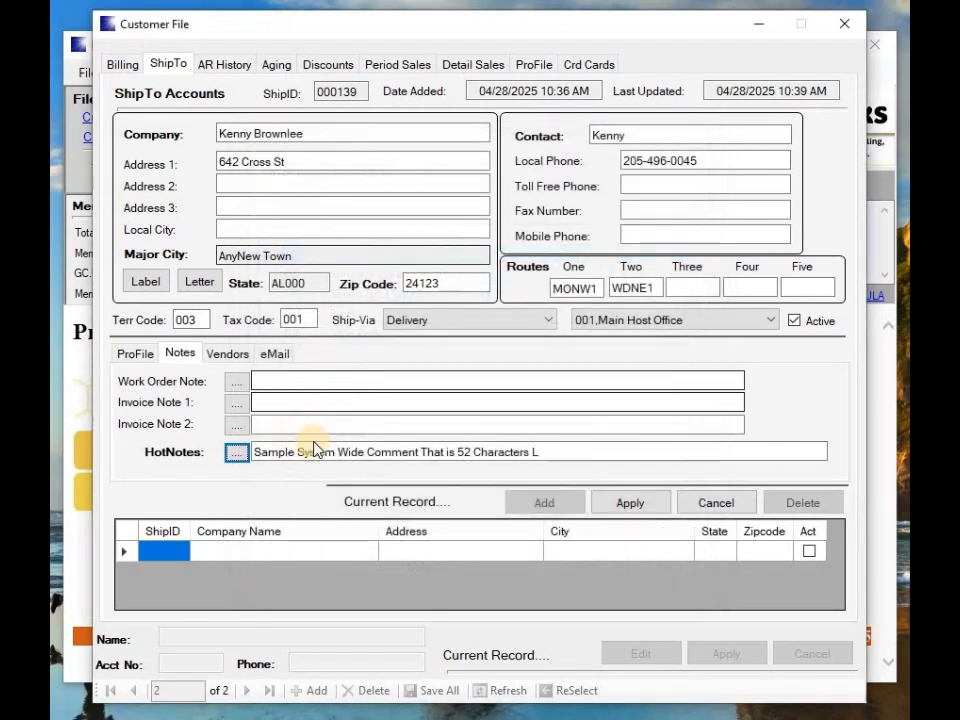
pyautogui.click(226, 355)
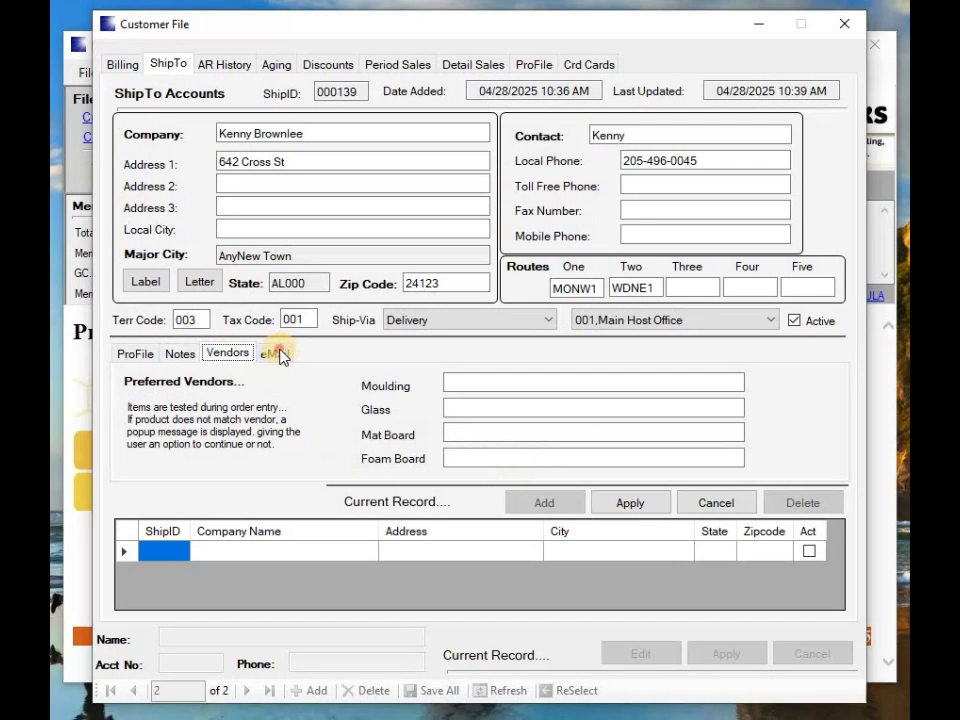
pyautogui.click(278, 355)
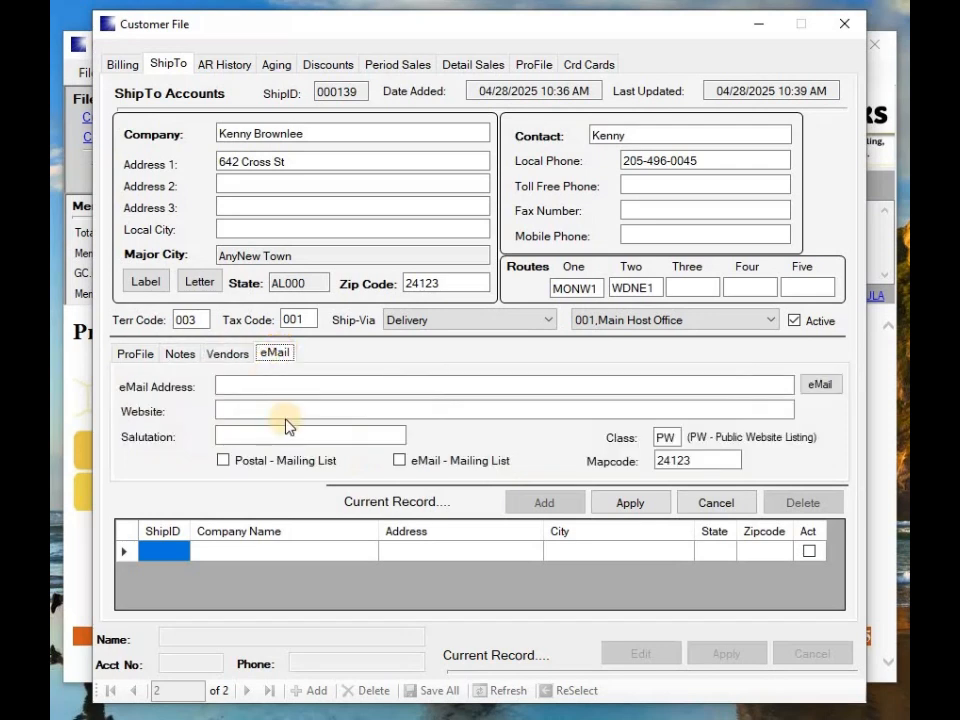
# Enter the contact's e-mail address, tick eMail - Mailing List, and apply ShipTo 000139
pyautogui.click(234, 387)
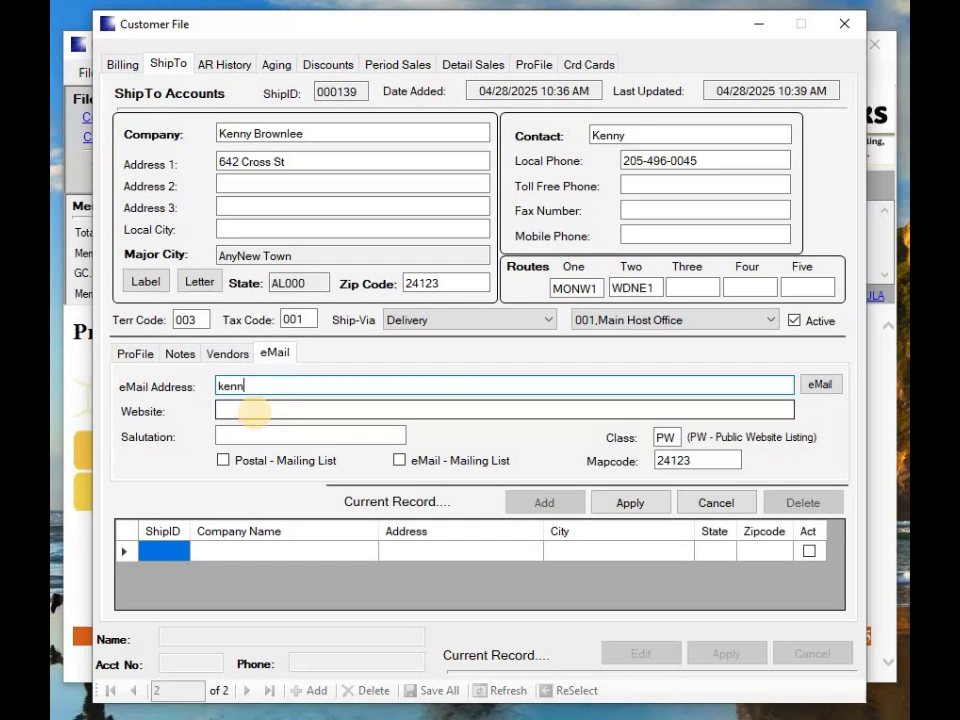
pyautogui.write('@easybeesoftware.com')
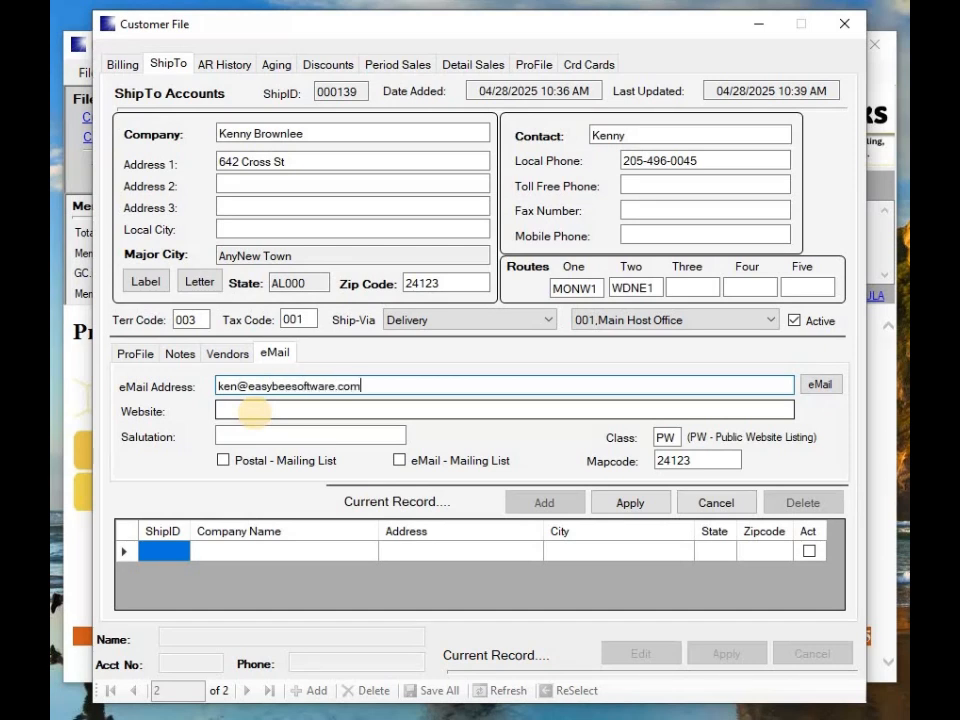
pyautogui.click(270, 405)
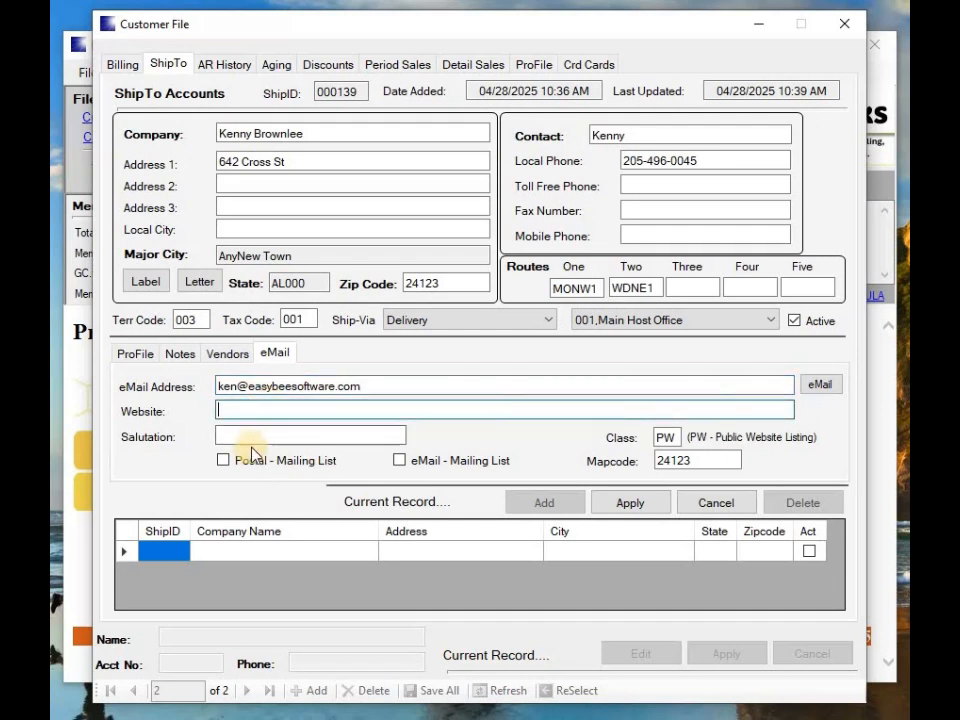
pyautogui.click(400, 461)
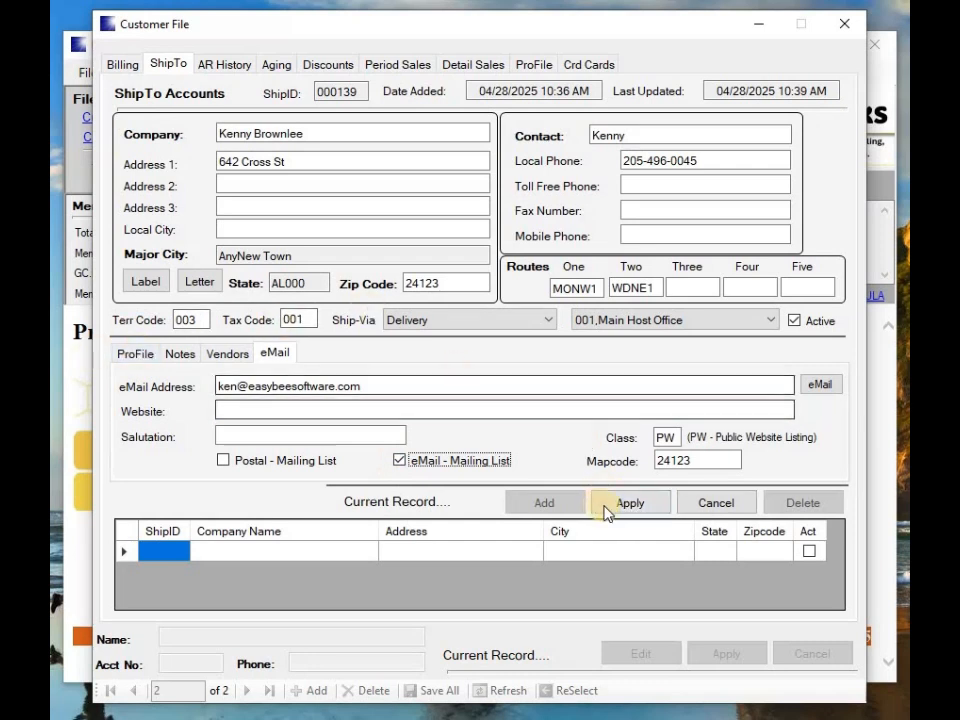
pyautogui.click(616, 503)
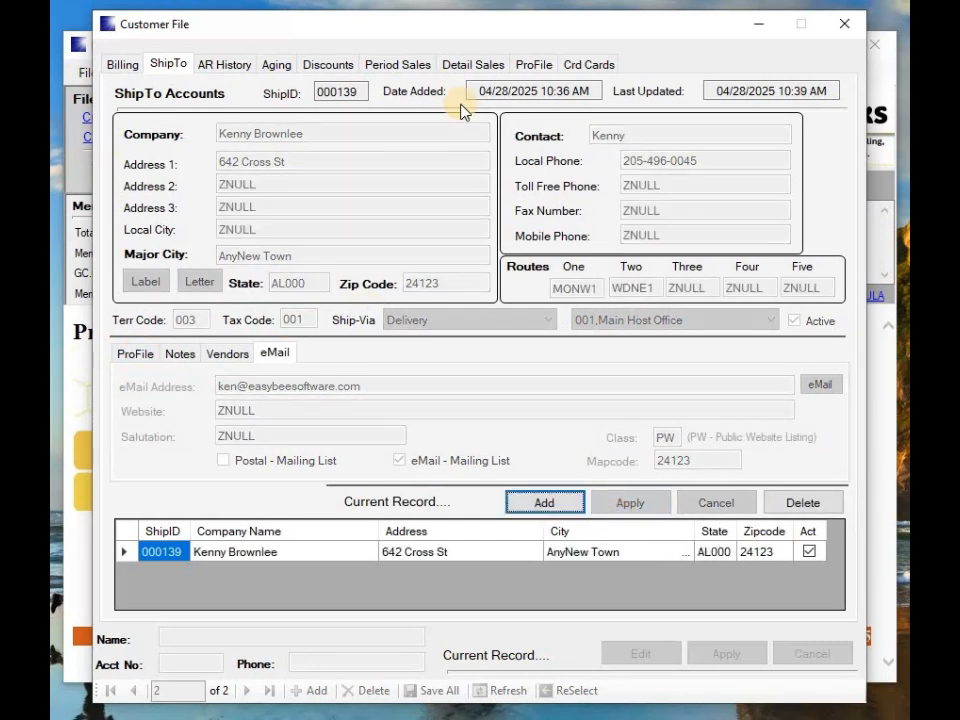
# Apply the billing record and confirm Save All to commit every change to the live database
pyautogui.click(120, 65)
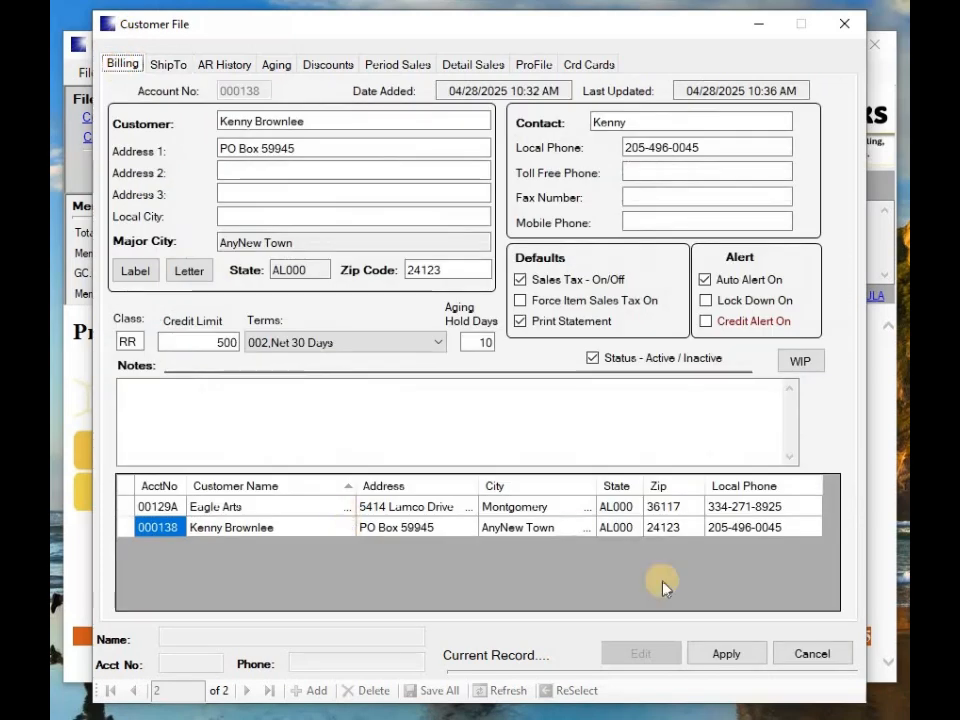
pyautogui.click(705, 659)
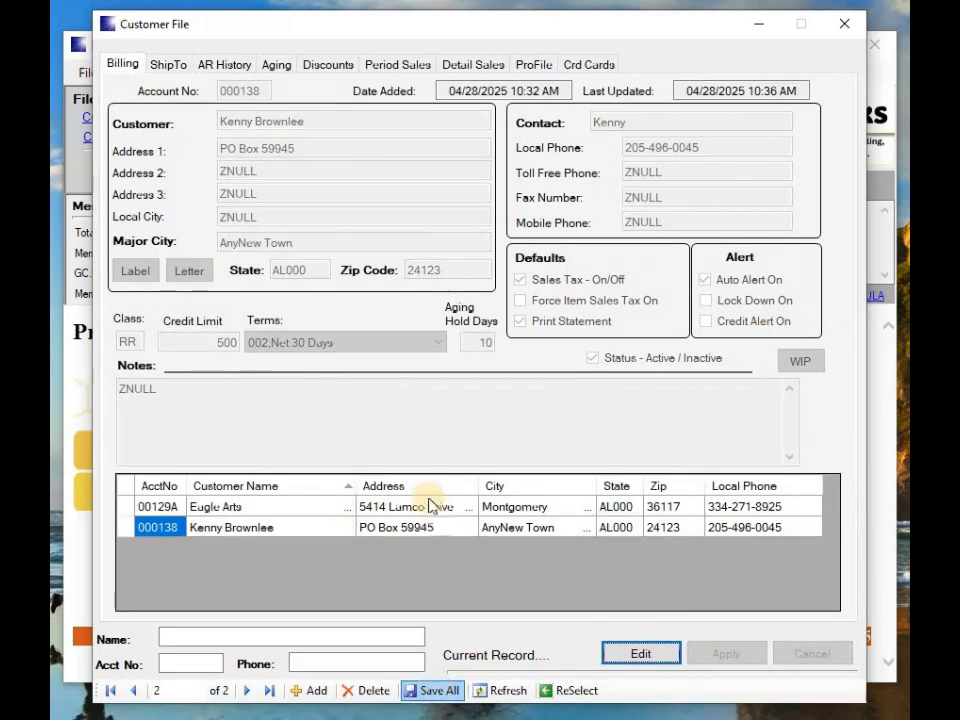
pyautogui.click(431, 695)
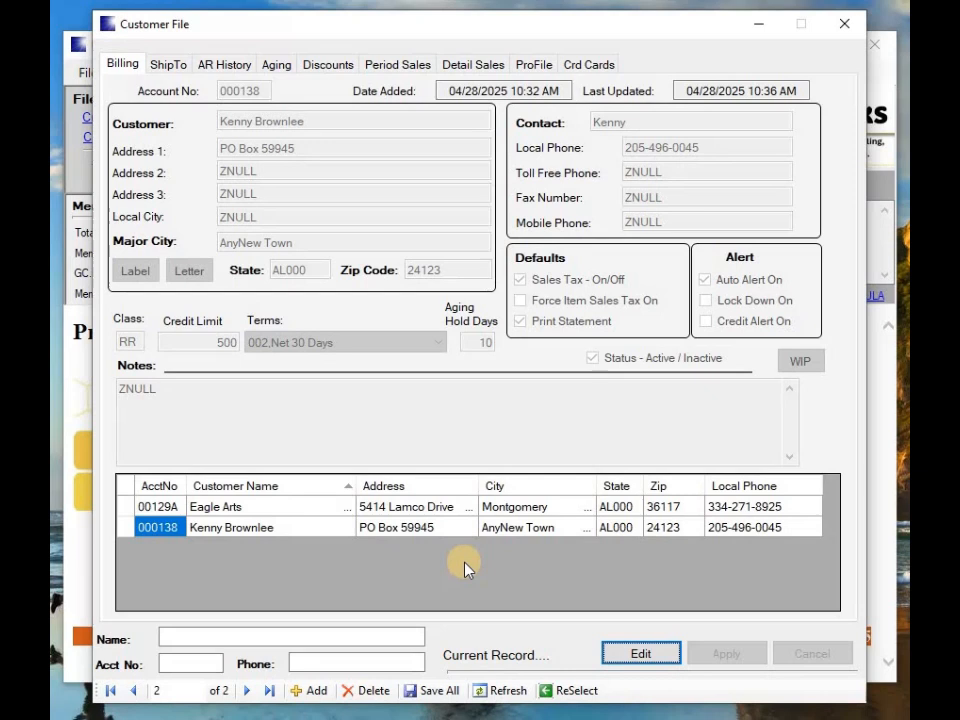
pyautogui.click(841, 30)
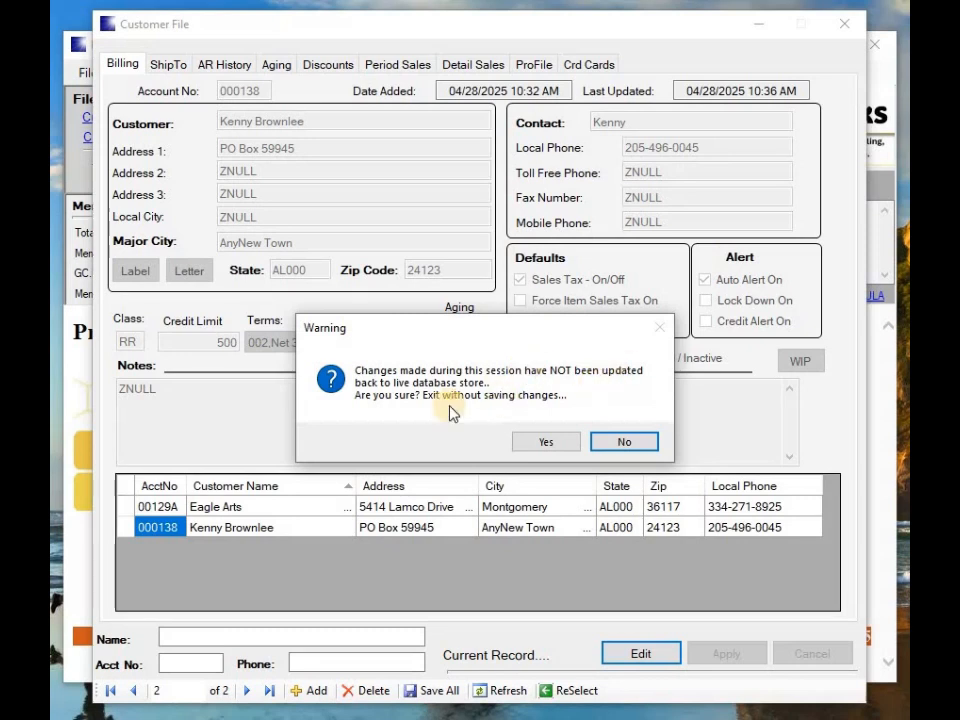
pyautogui.click(631, 442)
pyautogui.click(438, 692)
pyautogui.click(536, 441)
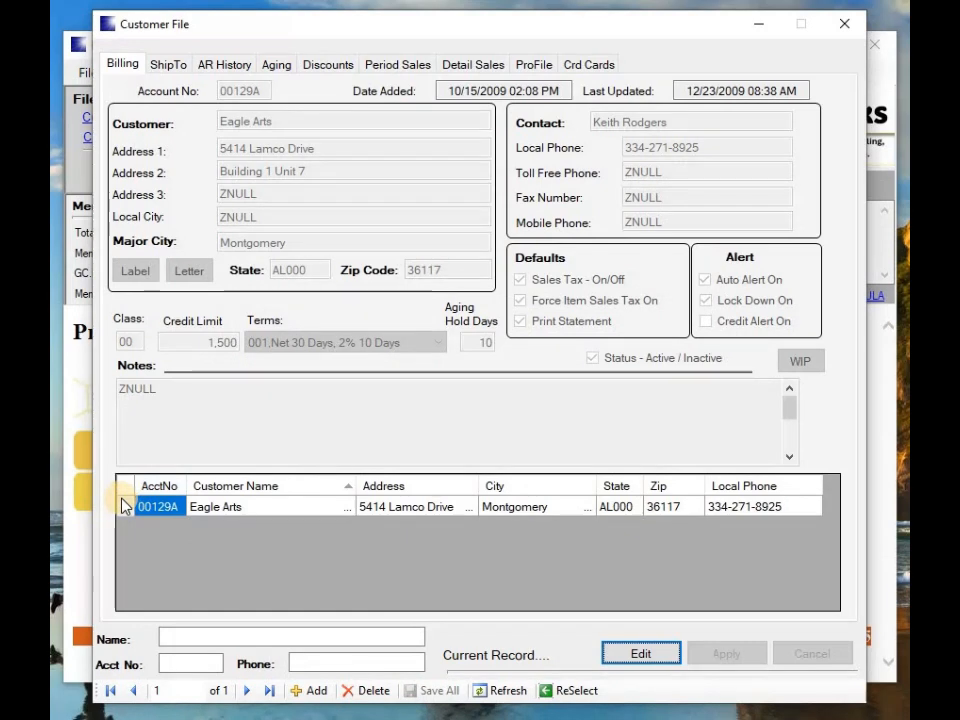
# Search Customer Selection by the customer's name and reload their saved record for editing
pyautogui.click(565, 691)
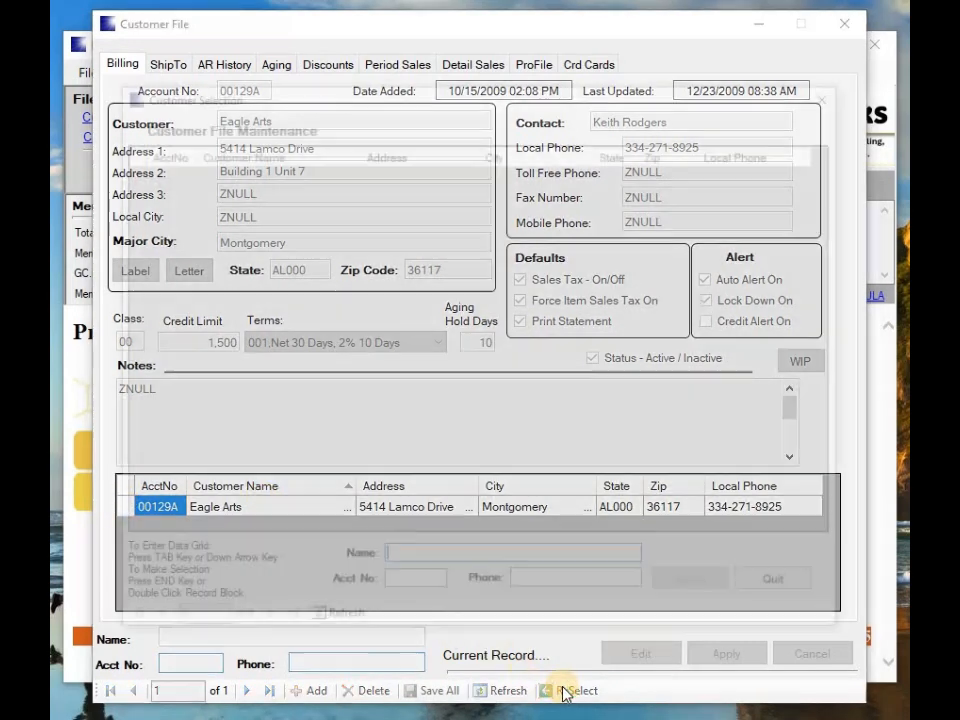
pyautogui.write('B')
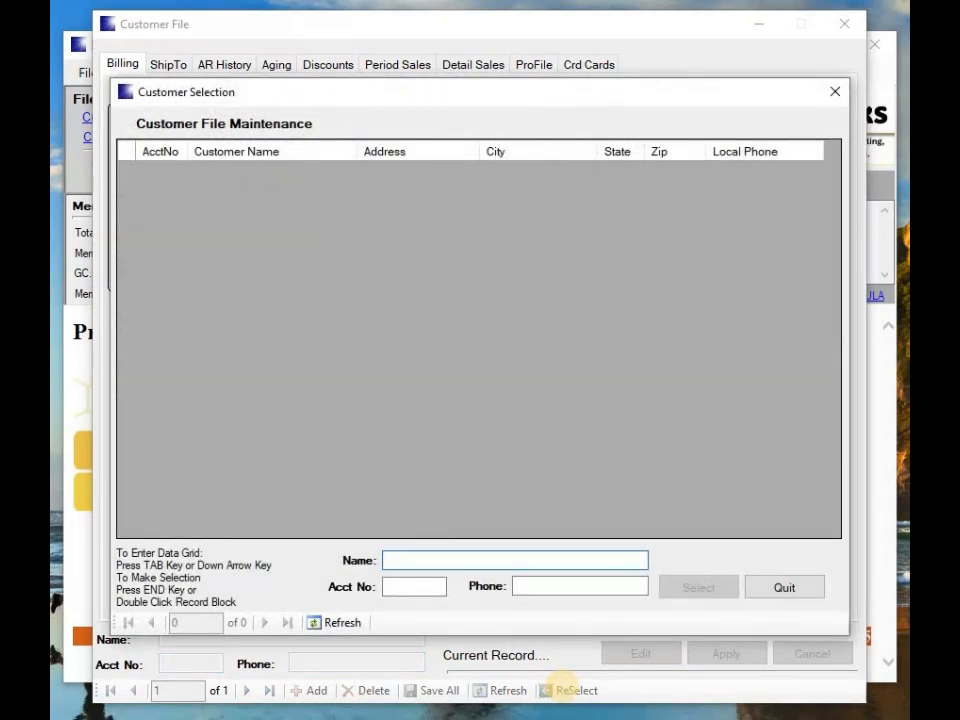
pyautogui.write('KEN')
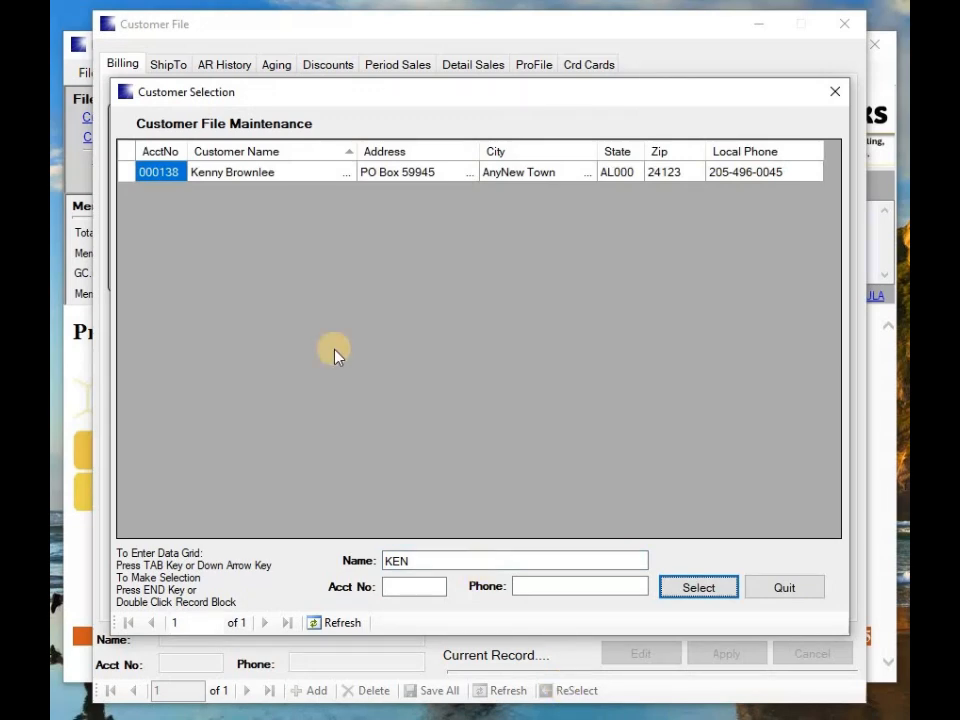
pyautogui.doubleClick(130, 180)
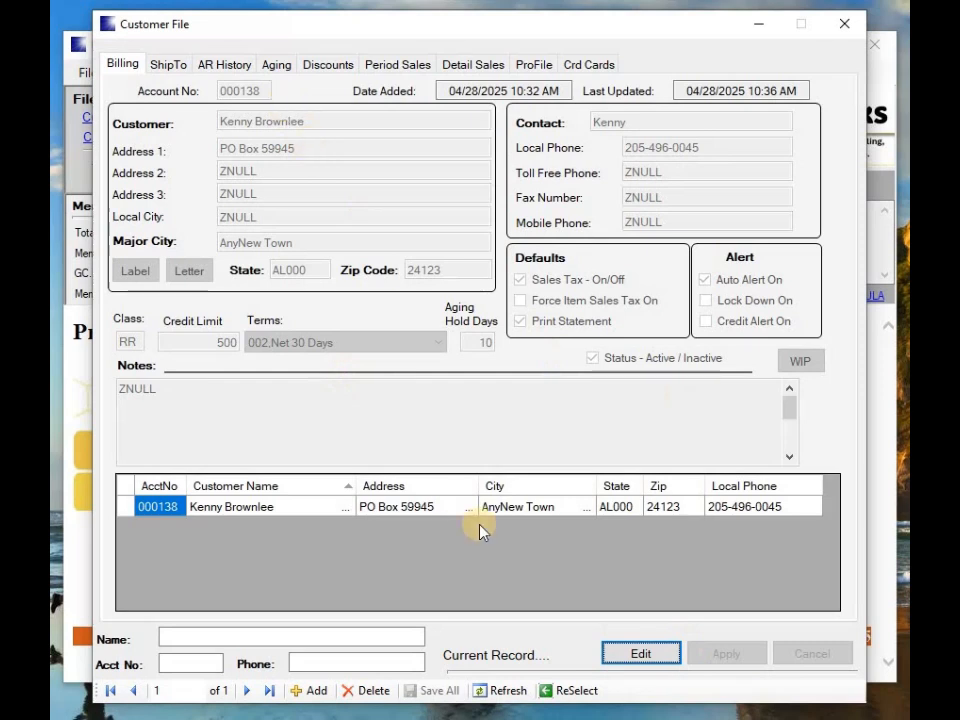
pyautogui.click(631, 657)
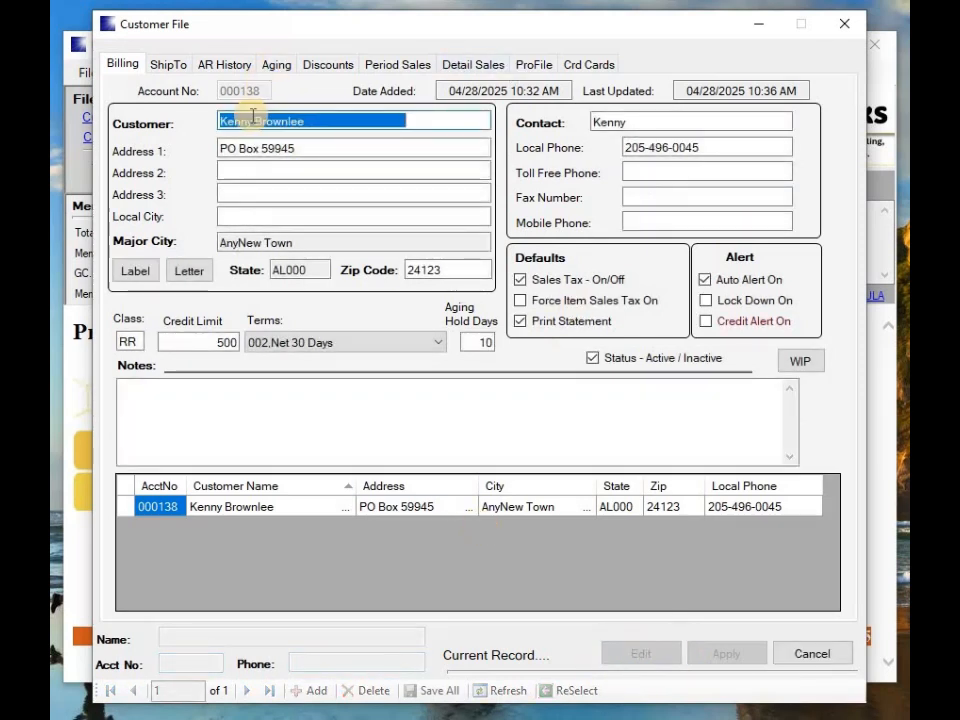
# Retype the customer name as a trial edit, cancel it, and reopen Customer Selection
pyautogui.press('BackSpace')
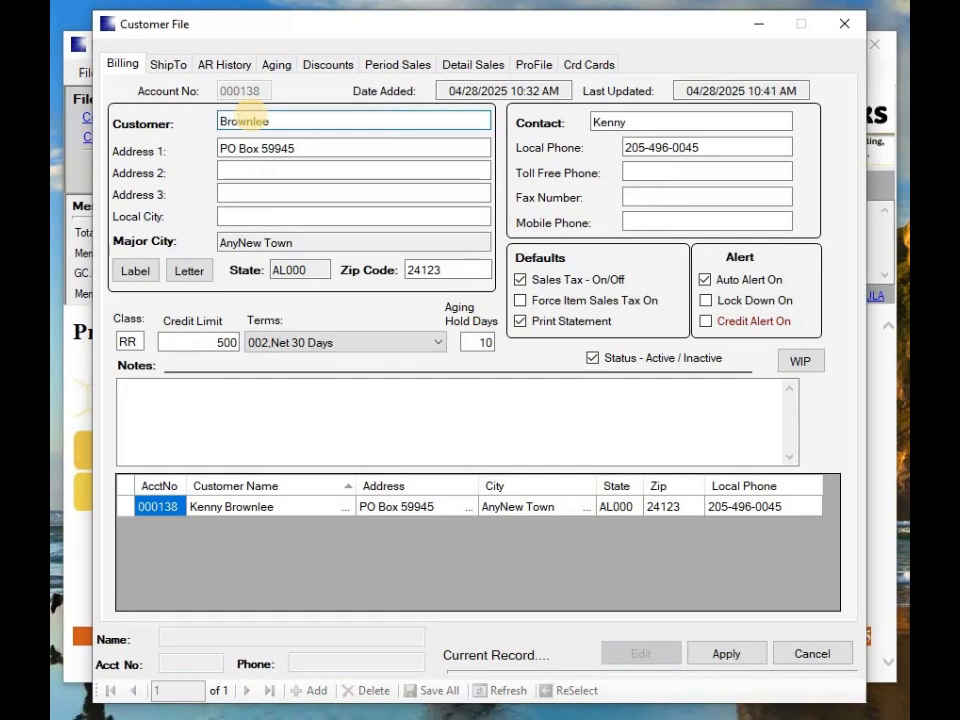
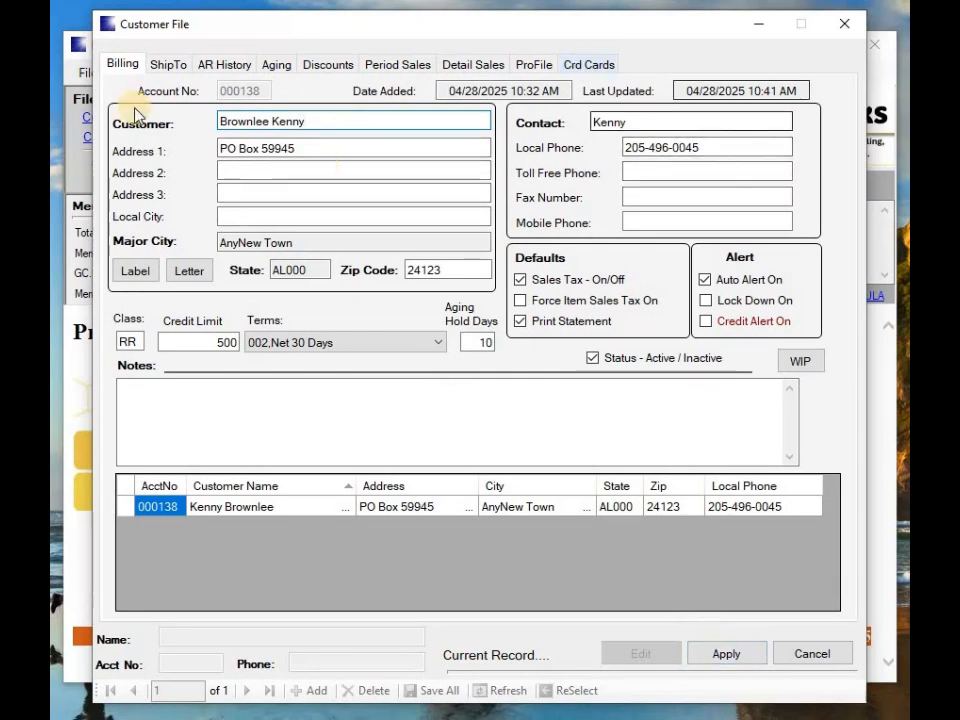
pyautogui.click(806, 652)
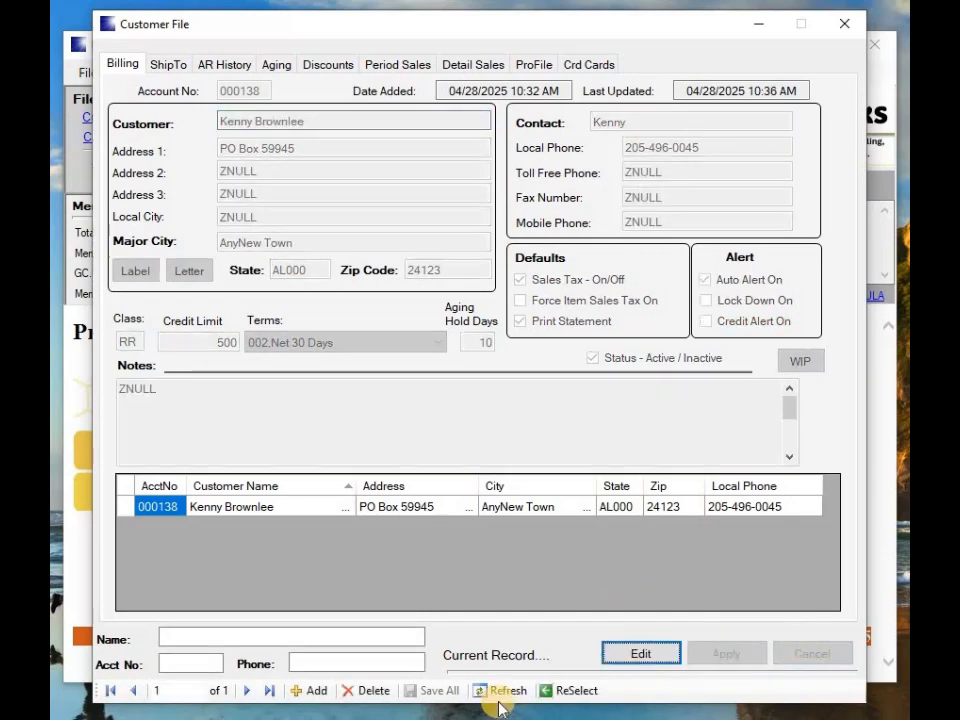
pyautogui.click(572, 690)
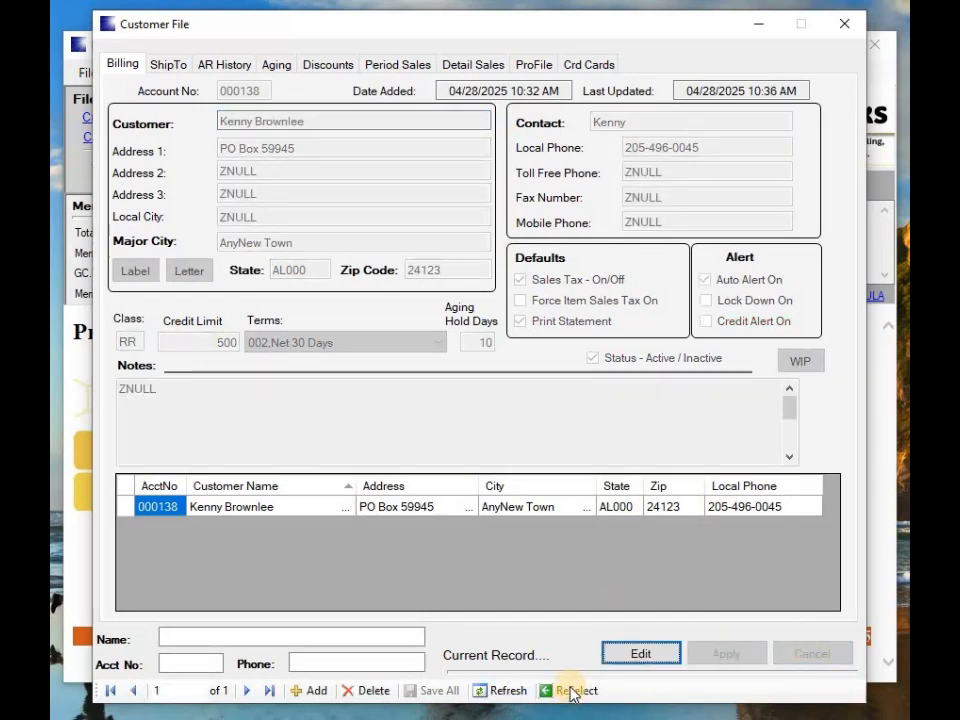